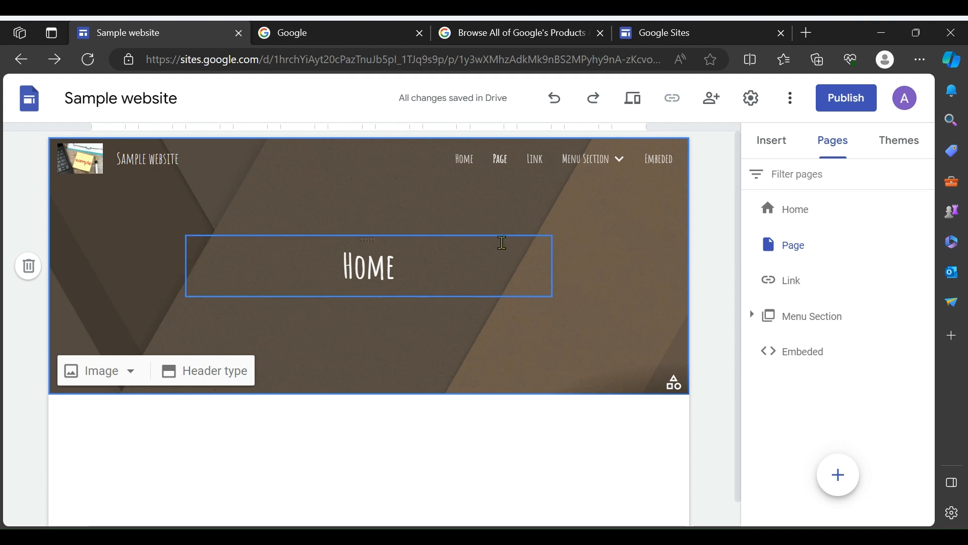
From the Google home page, open the overview page of more Google products.
click(385, 29)
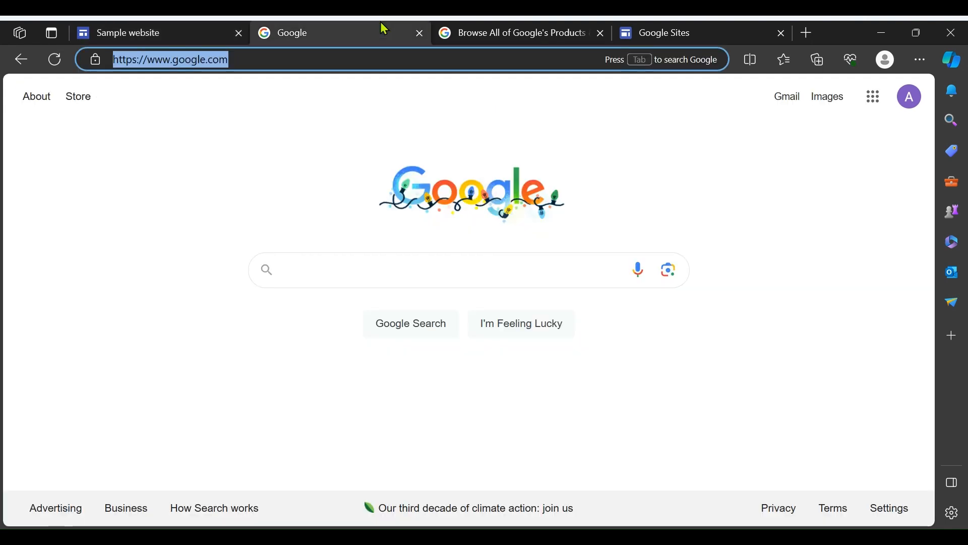
click(877, 101)
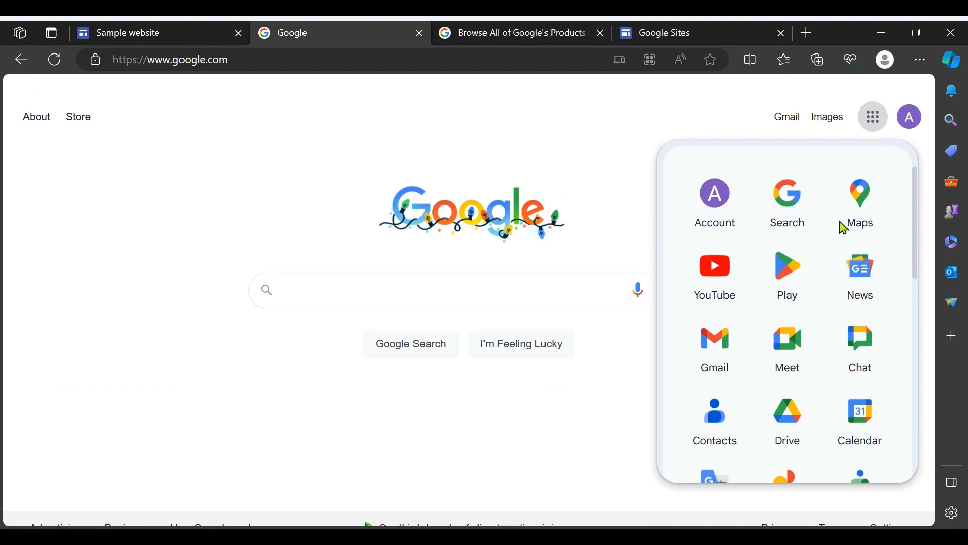
scroll(842, 226, down, 15)
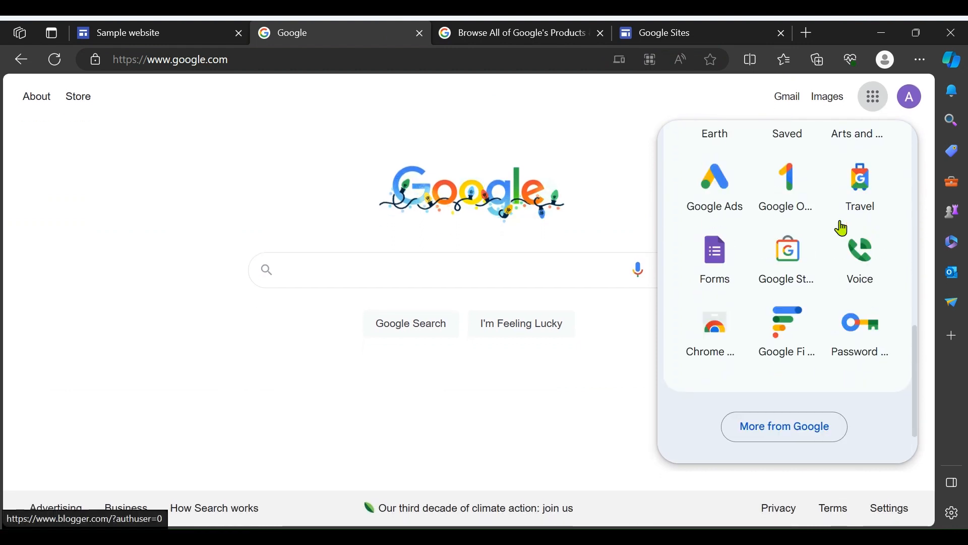
click(794, 446)
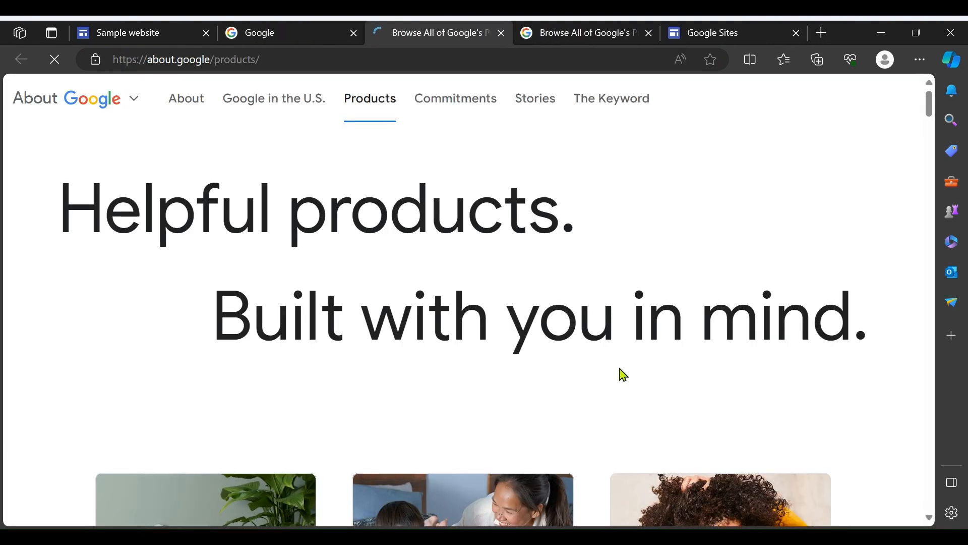
Open Sites from the full list of Google products and start a blank site.
scroll(612, 371, down, 12)
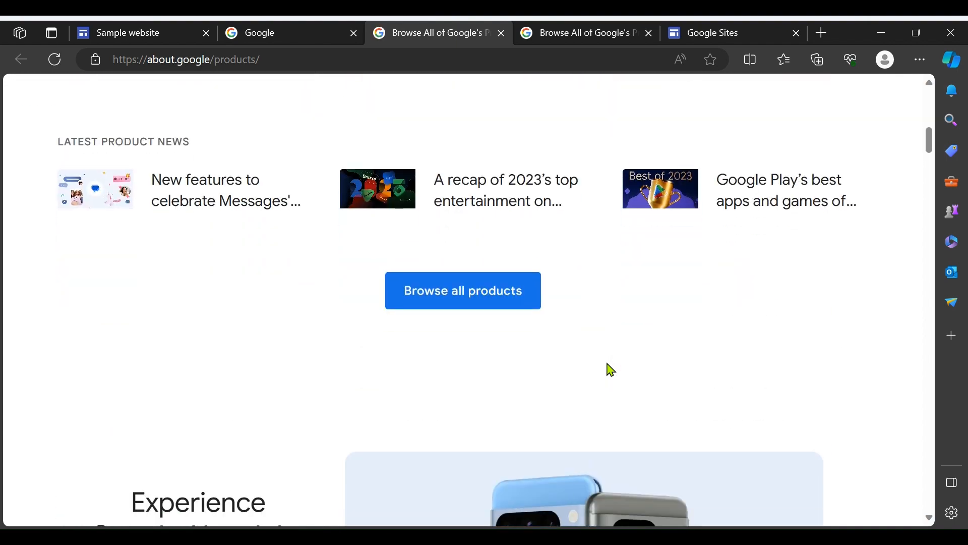
click(494, 290)
scroll(494, 290, down, 15)
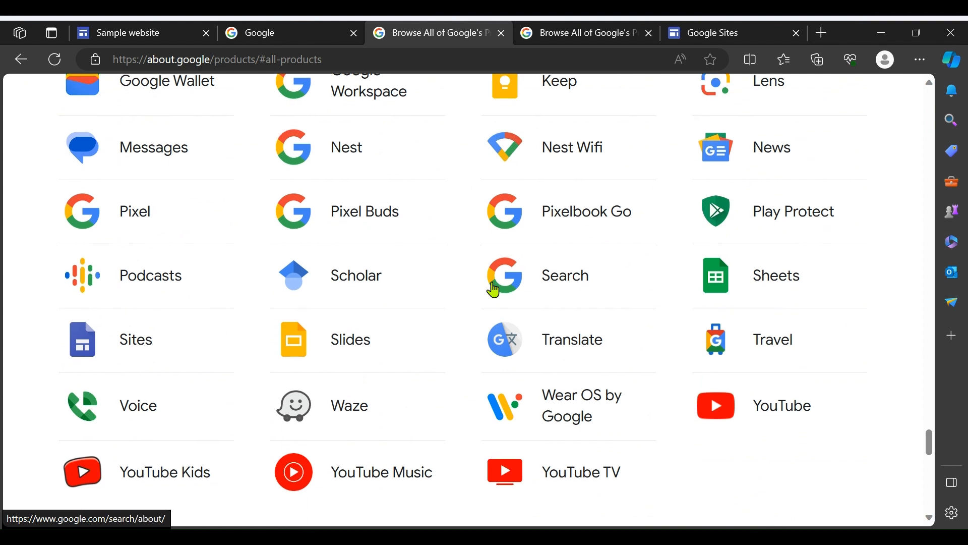
click(133, 338)
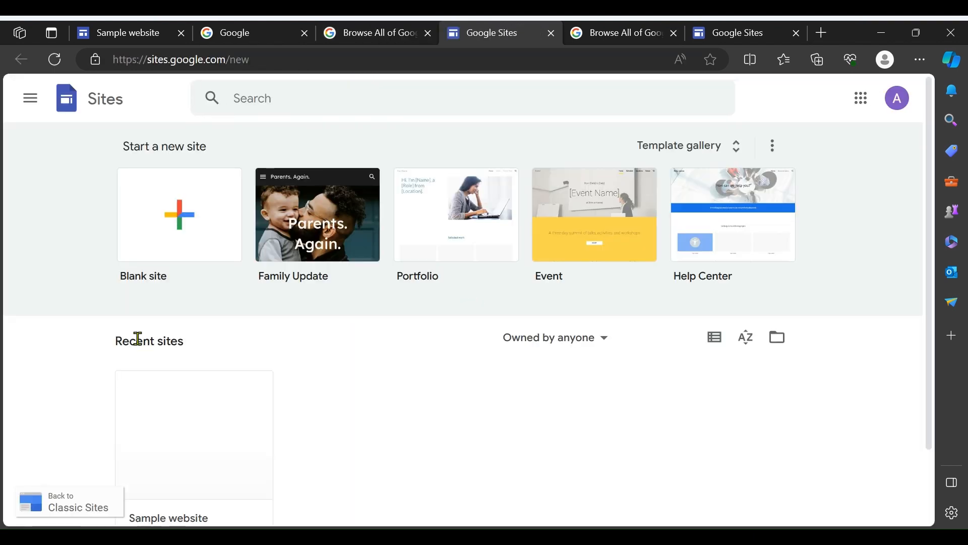
click(187, 235)
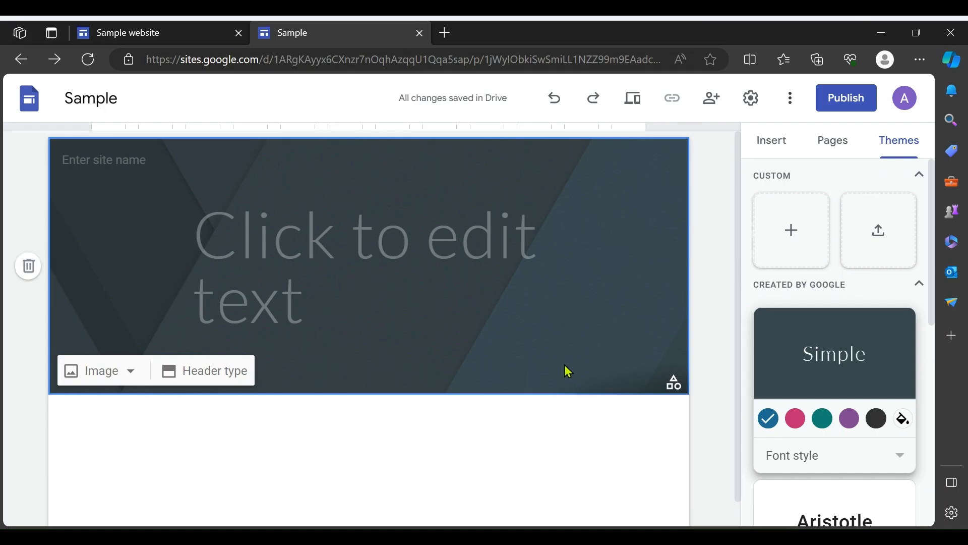
Enter "Sample" as the centred title in the page header and set the site name to "Sample".
click(304, 269)
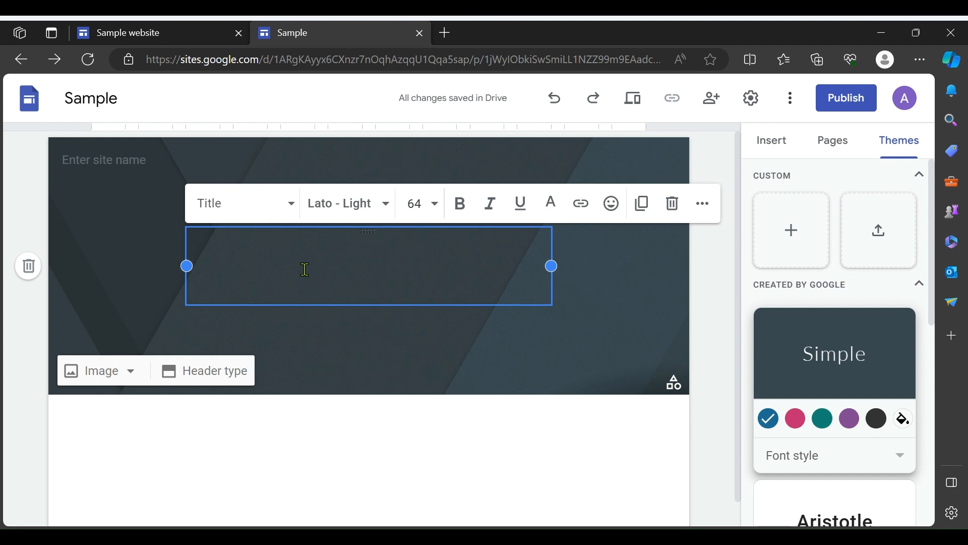
text(Sample)
click(297, 275)
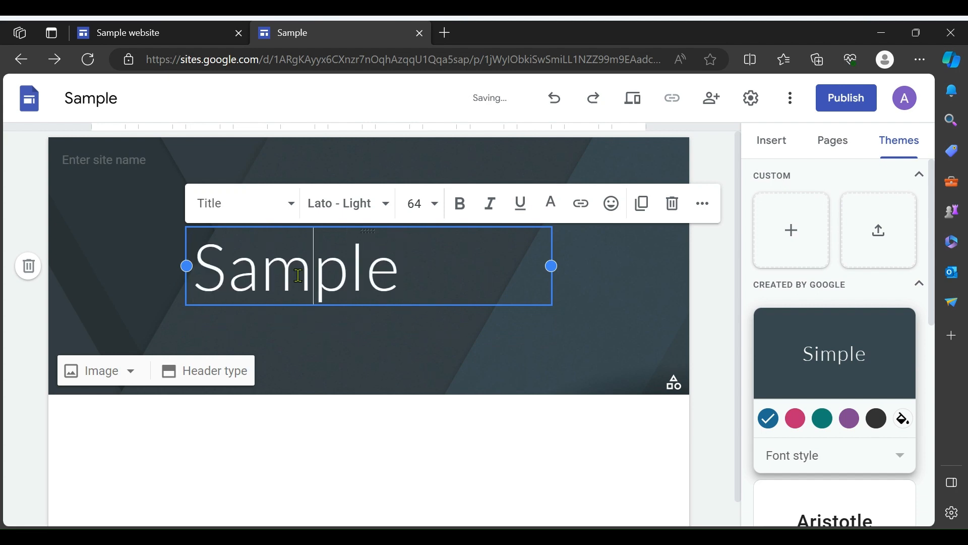
double_click(297, 276)
key(ctrl+shift+e)
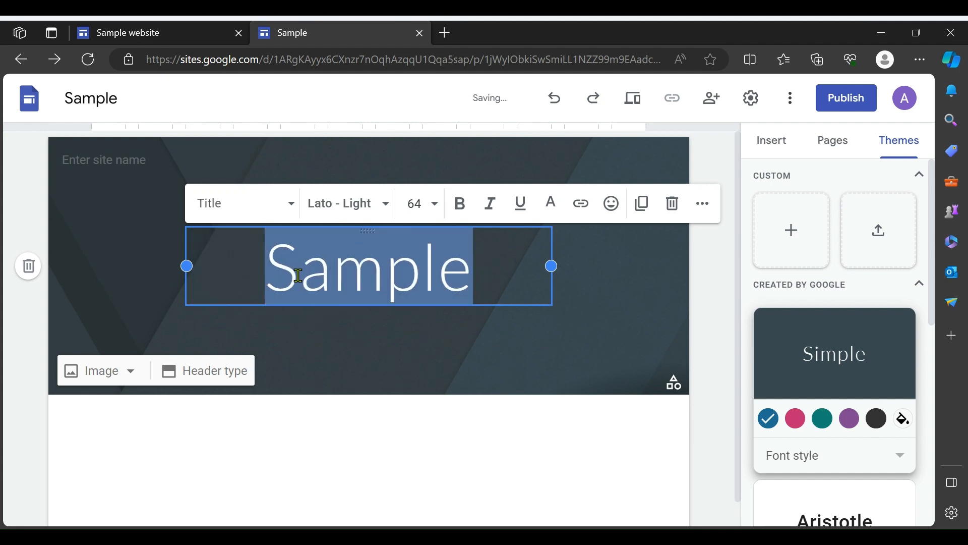
click(95, 165)
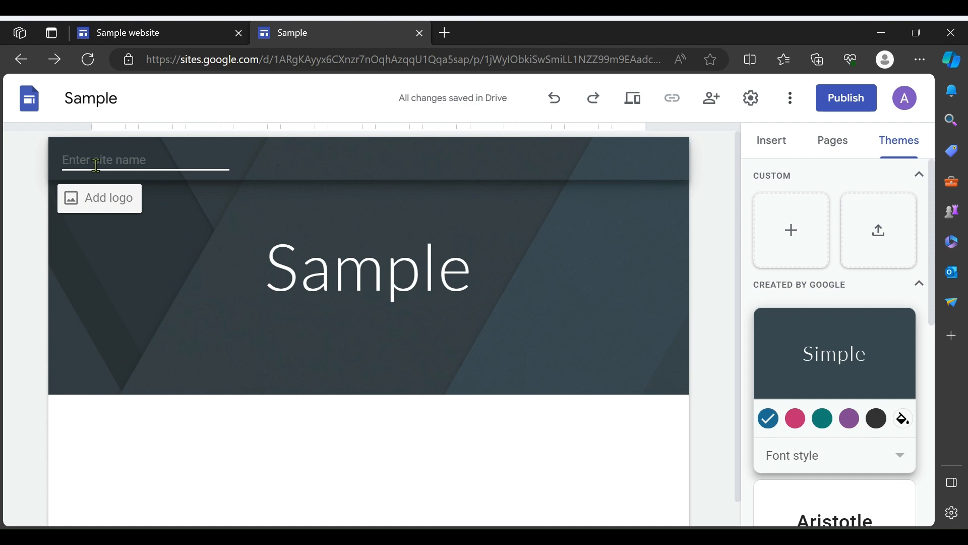
text(Sample)
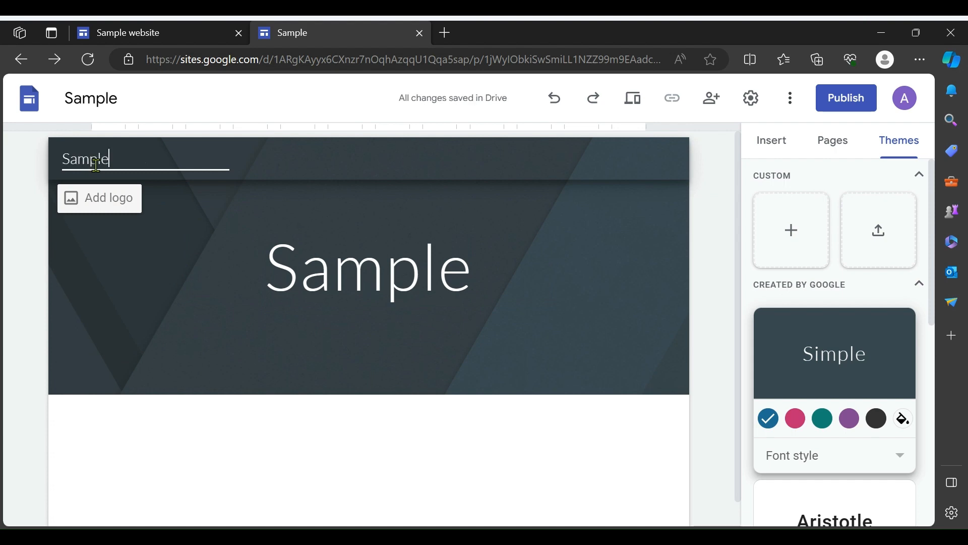
Start a custom theme named "Sample" and continue to its colors without adding a logo or banner image.
click(799, 235)
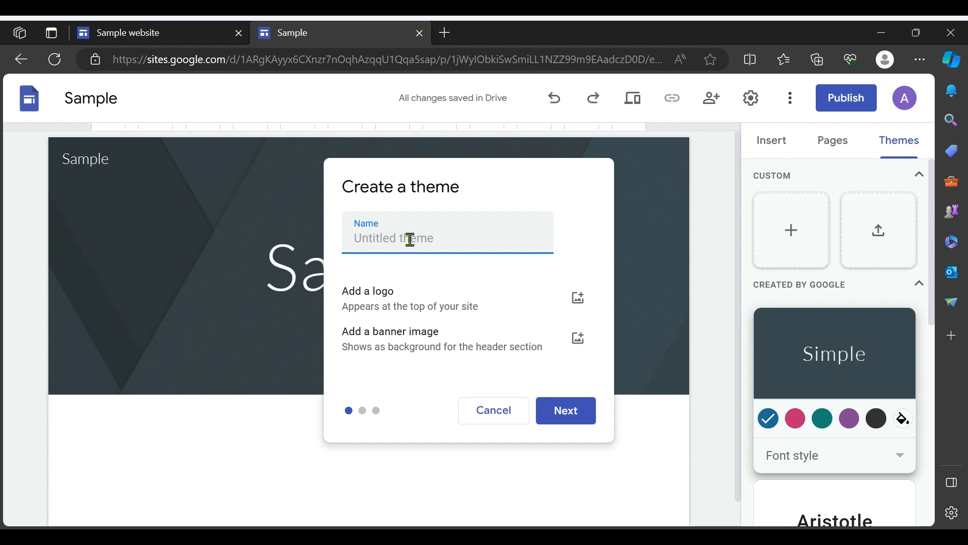
text(Sample)
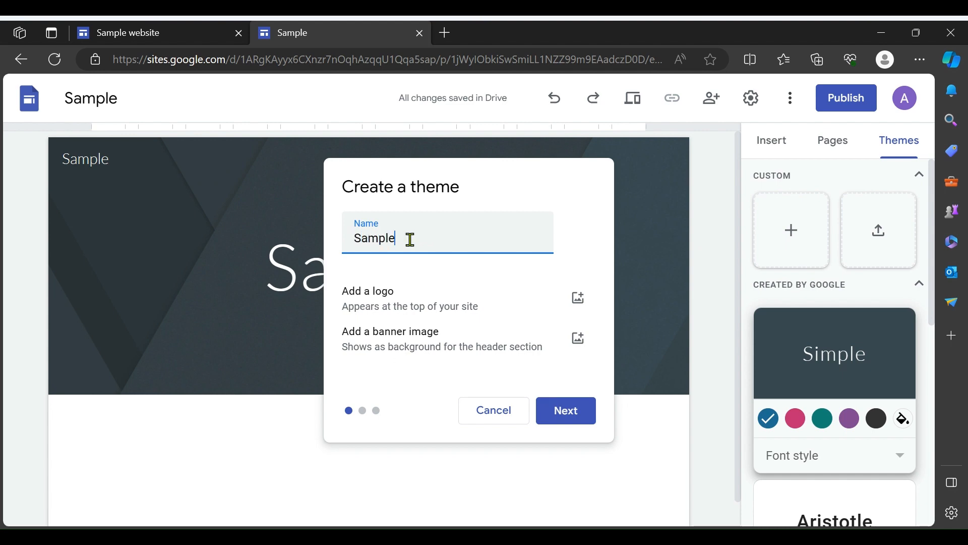
click(578, 297)
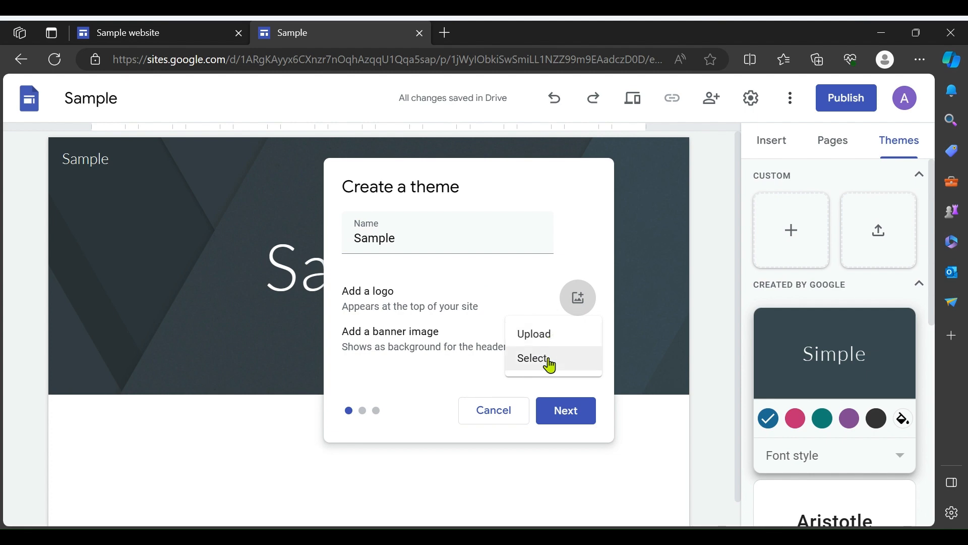
click(499, 346)
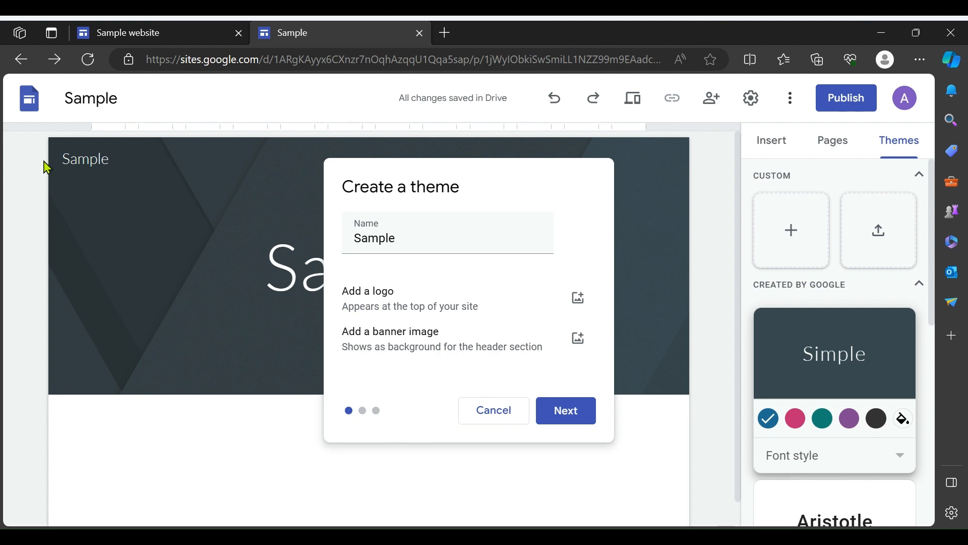
click(565, 410)
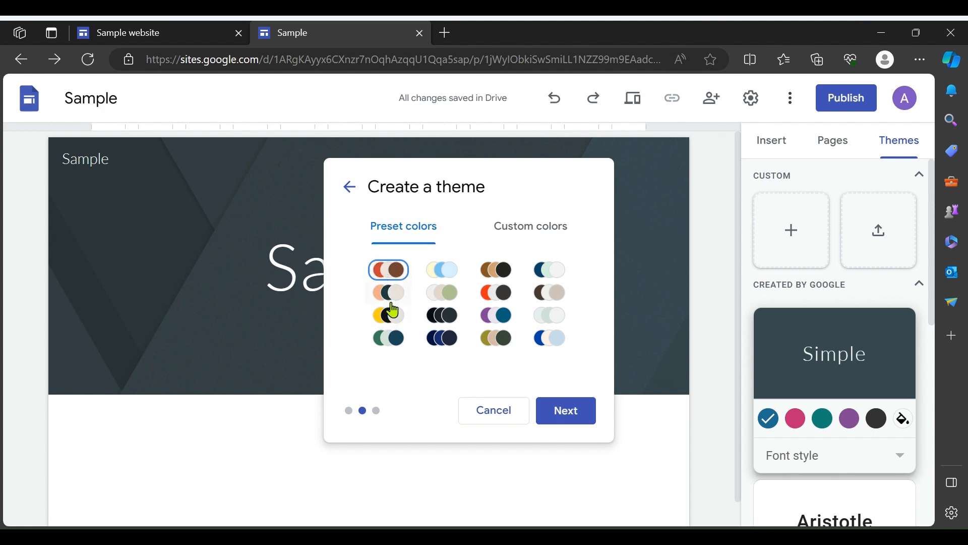
Set the theme's three custom colors to #D9EAD3, #FFD966 and a medium blue, and continue to the fonts.
click(496, 271)
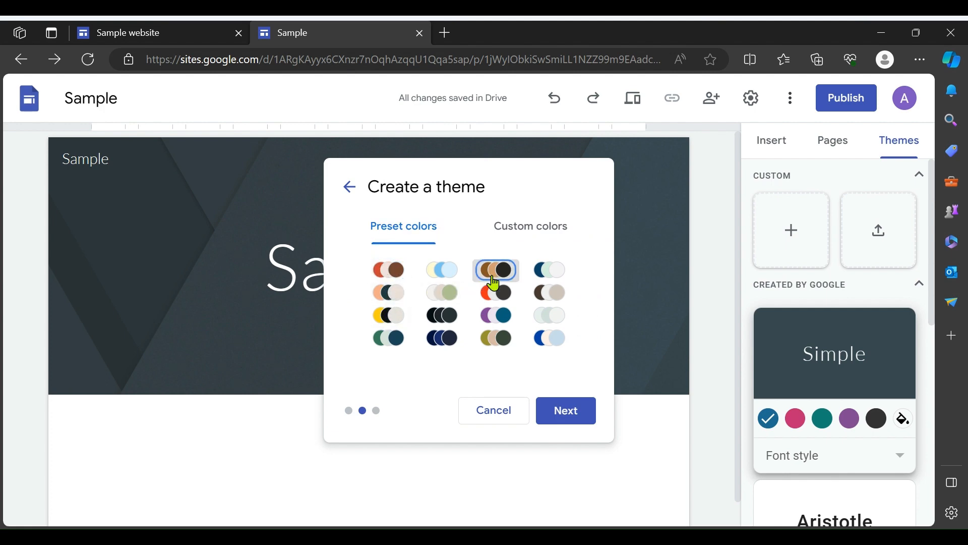
click(496, 235)
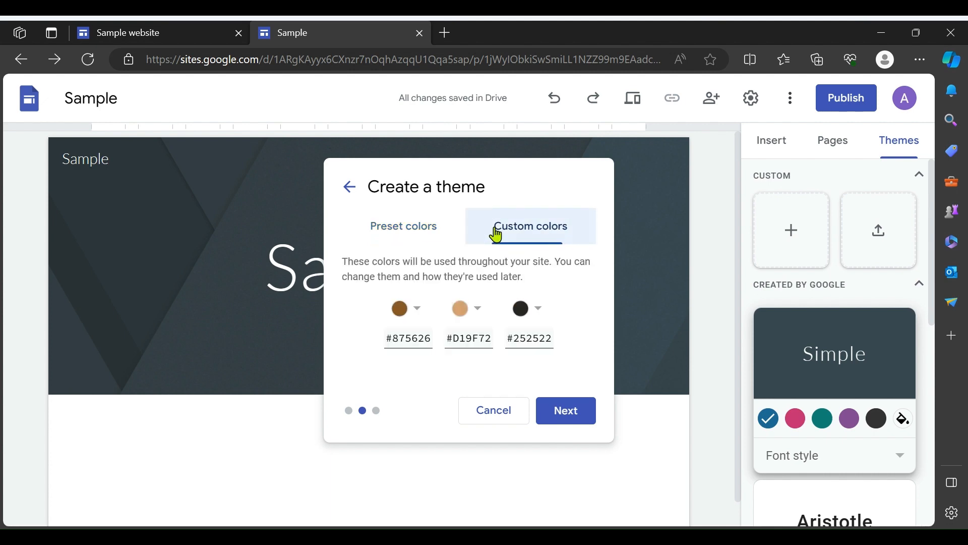
click(424, 313)
click(426, 221)
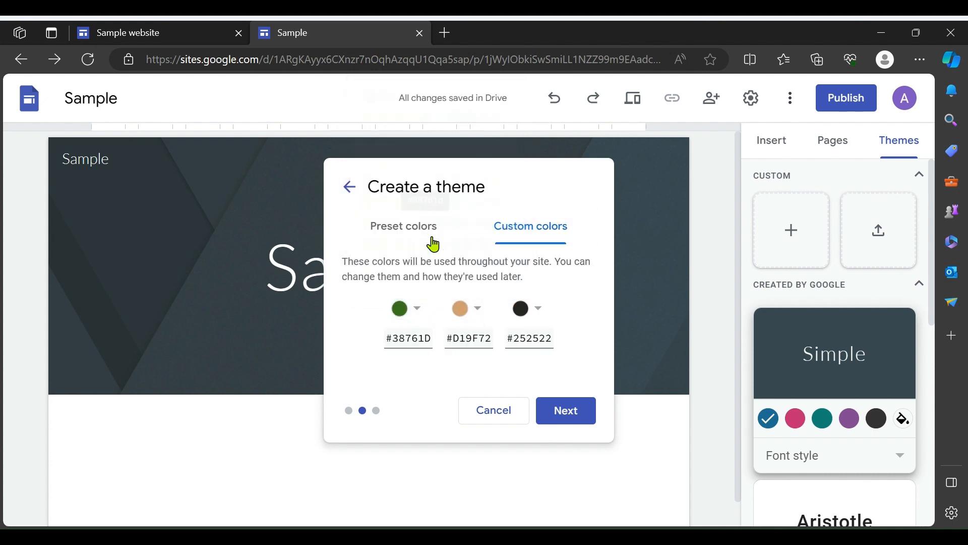
click(470, 309)
click(473, 177)
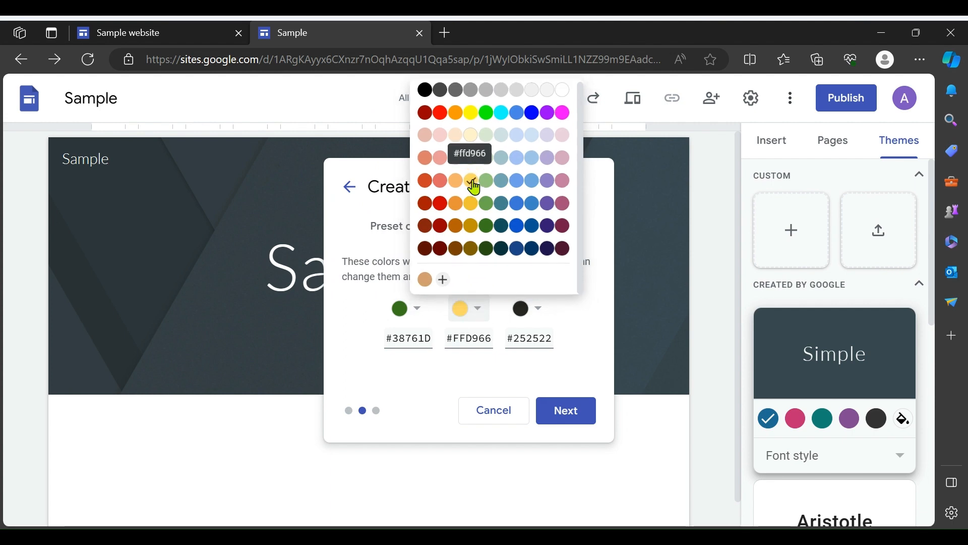
click(420, 308)
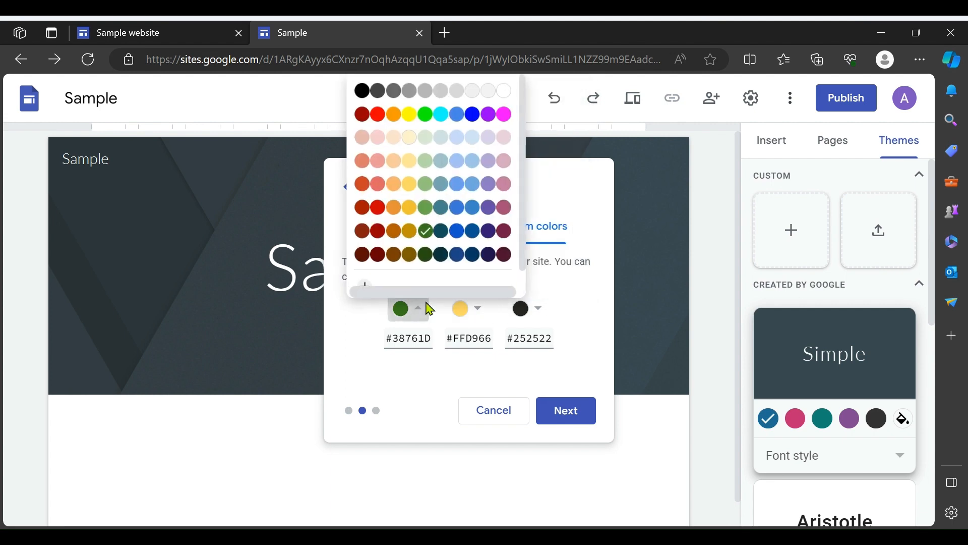
click(428, 141)
click(529, 308)
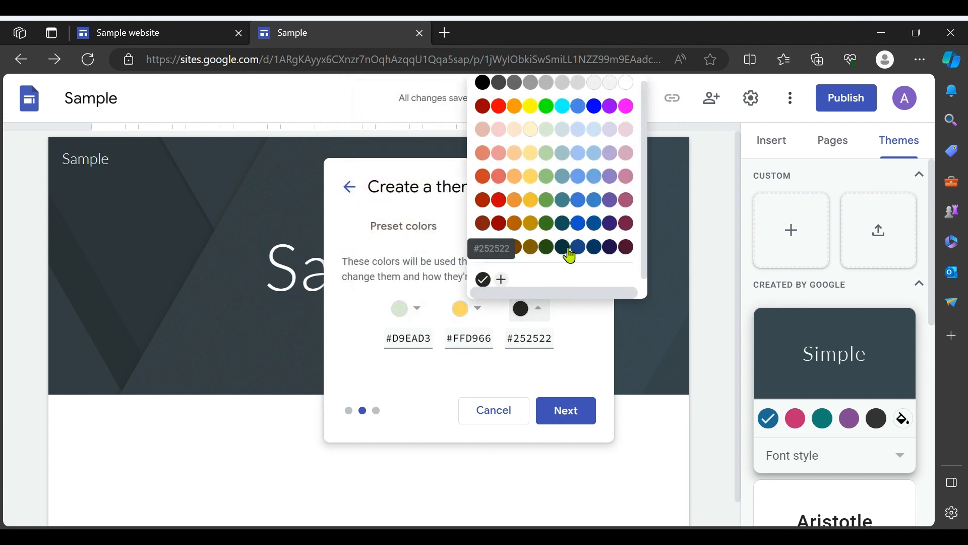
click(578, 199)
click(567, 406)
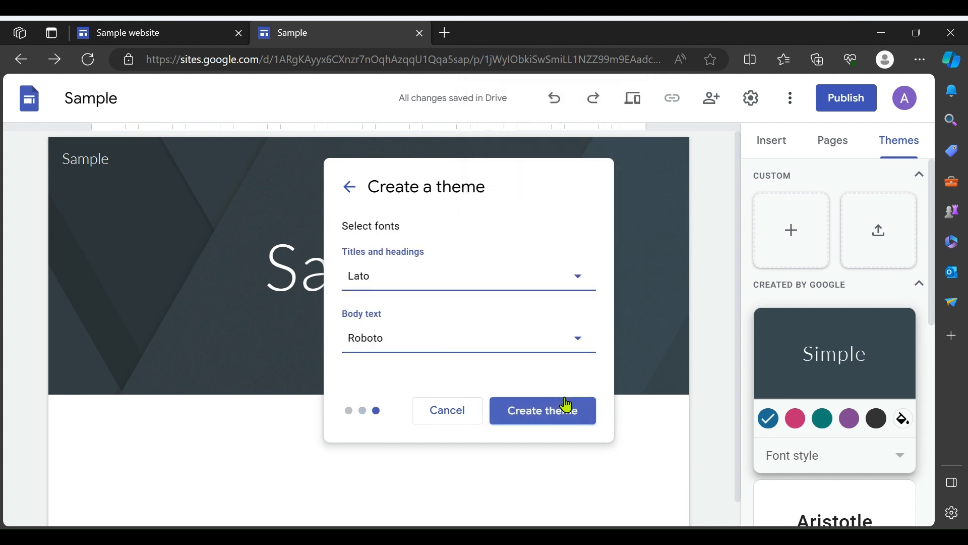
Set both the titles and headings font and the body text font to Amatic SC and create the theme.
click(402, 285)
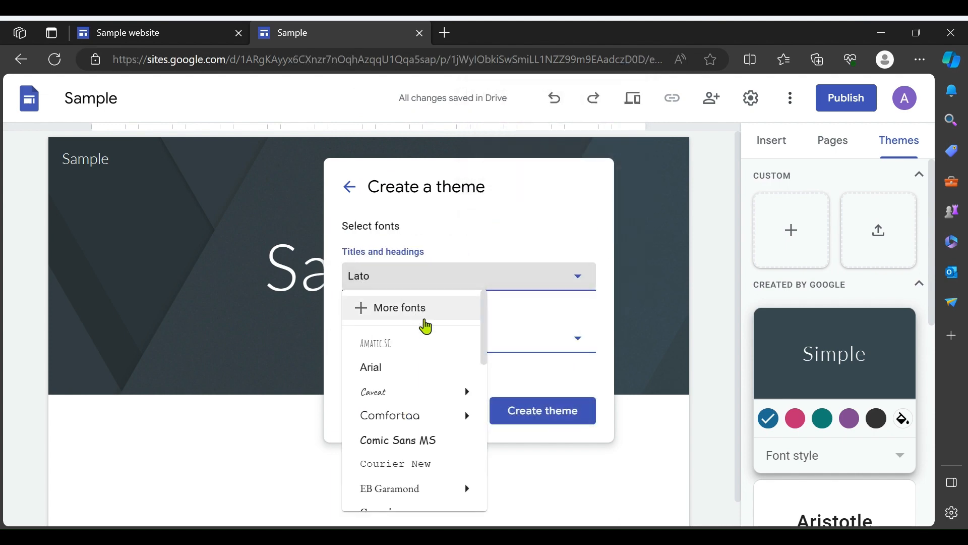
click(429, 345)
click(426, 347)
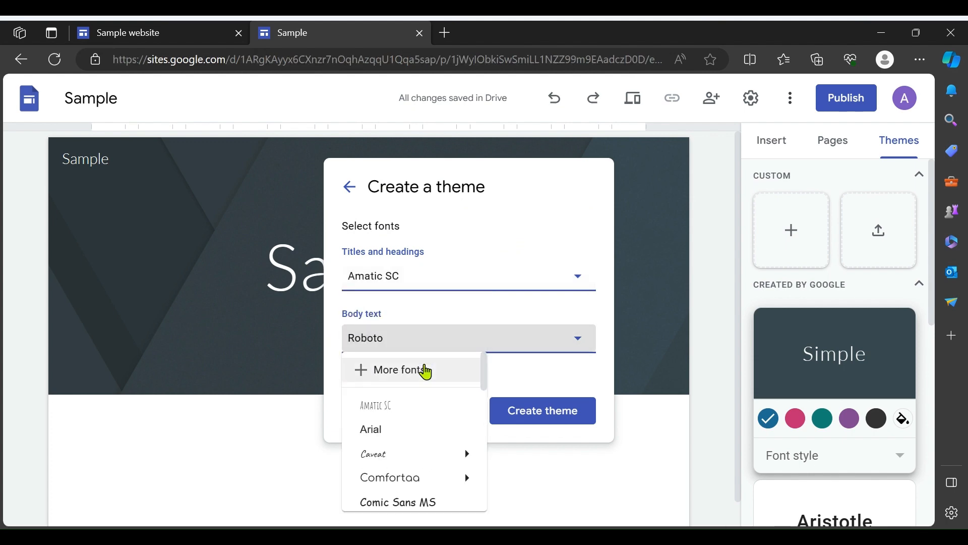
click(442, 409)
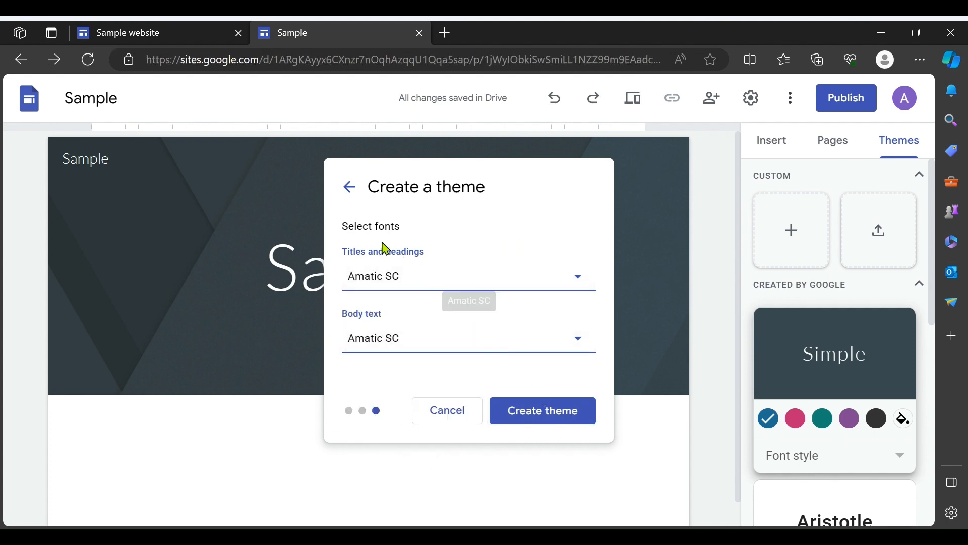
click(528, 411)
click(377, 262)
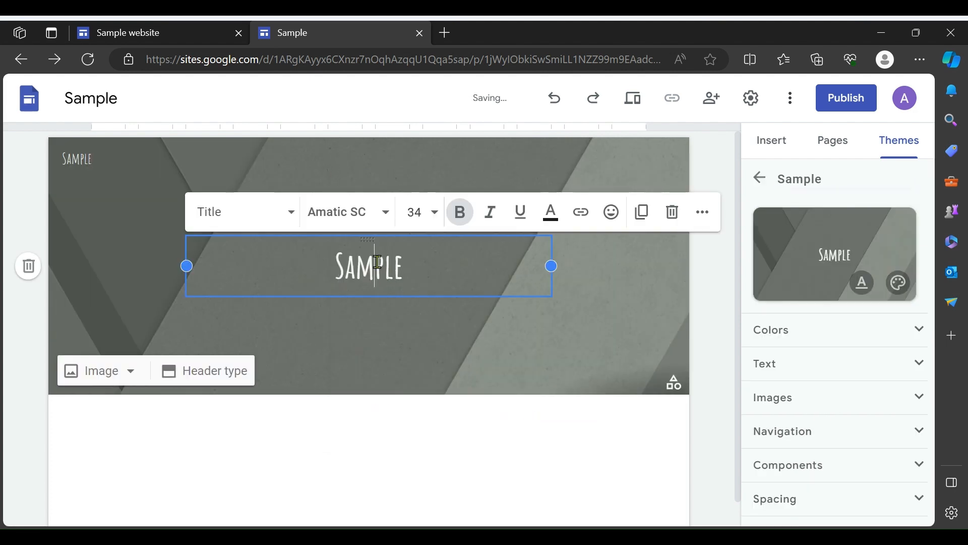
double_click(377, 262)
click(411, 333)
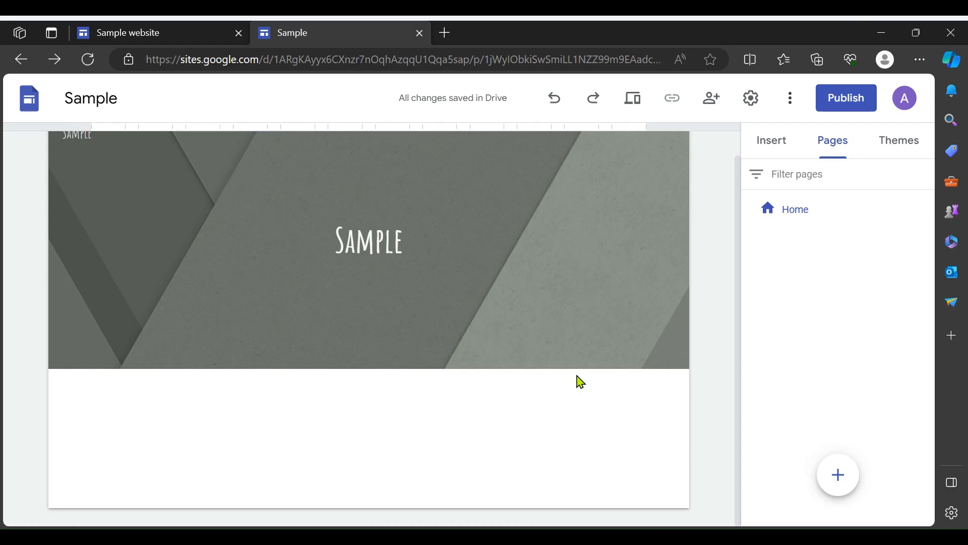
Replace the page header's background with the gallery photo of a bright desk with a laptop, tablet and coffee cup.
mouse_move(567, 370)
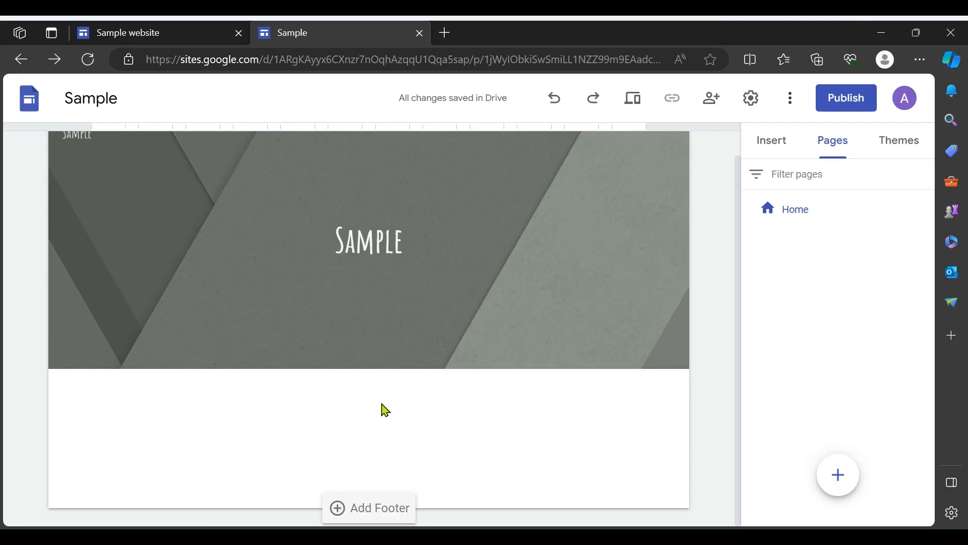
mouse_move(539, 338)
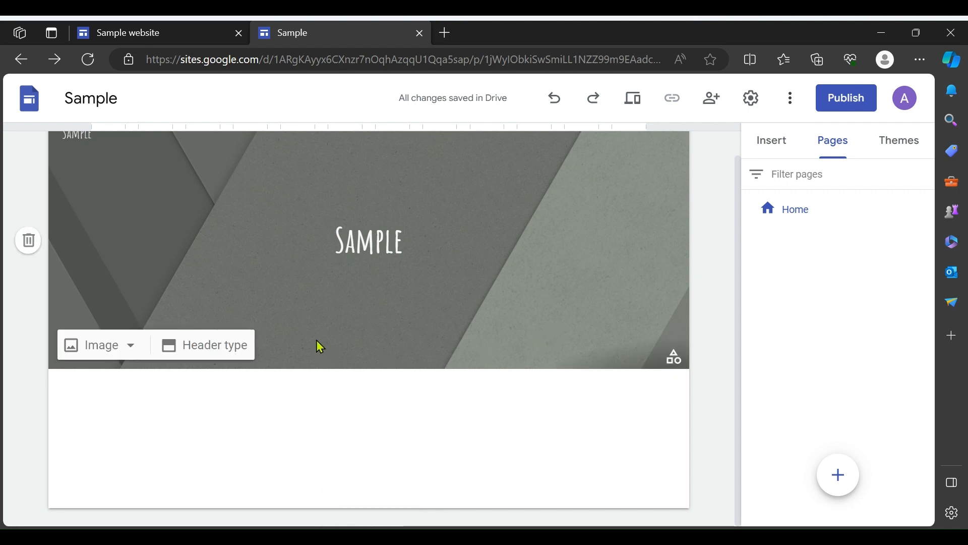
click(123, 345)
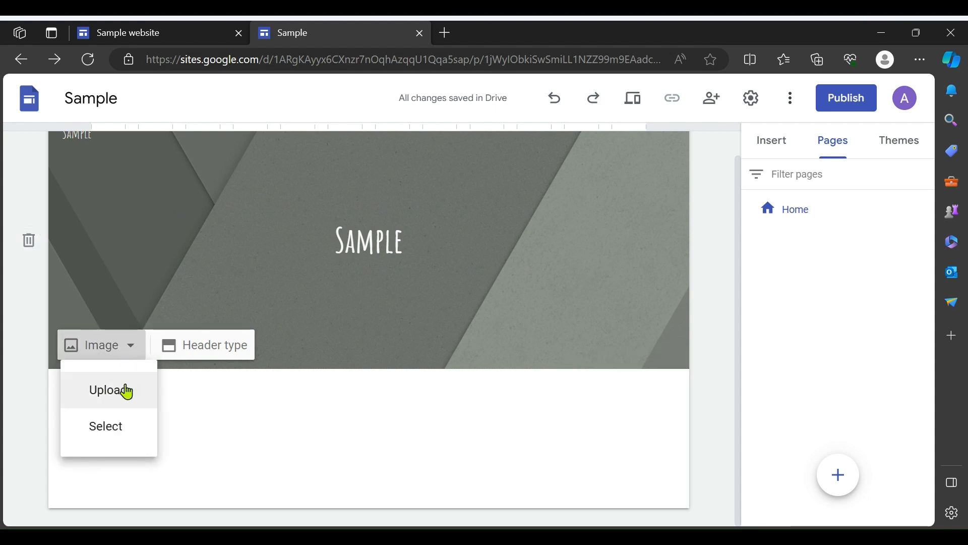
click(119, 427)
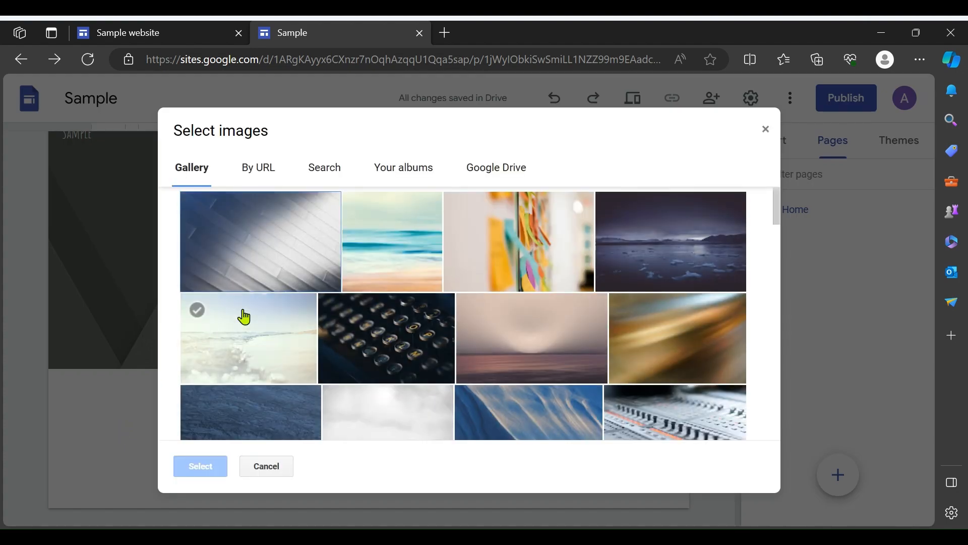
scroll(415, 242, down, 4)
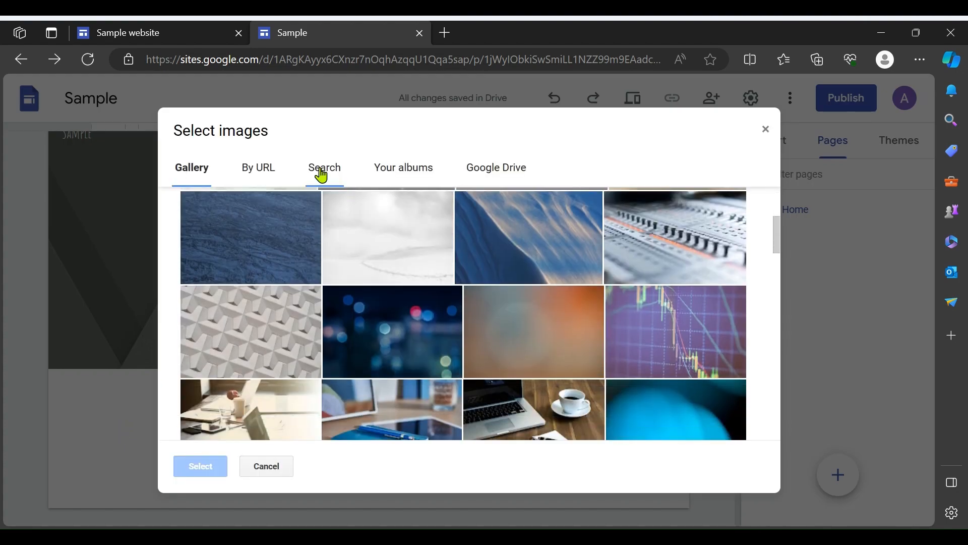
scroll(380, 275, down, 3)
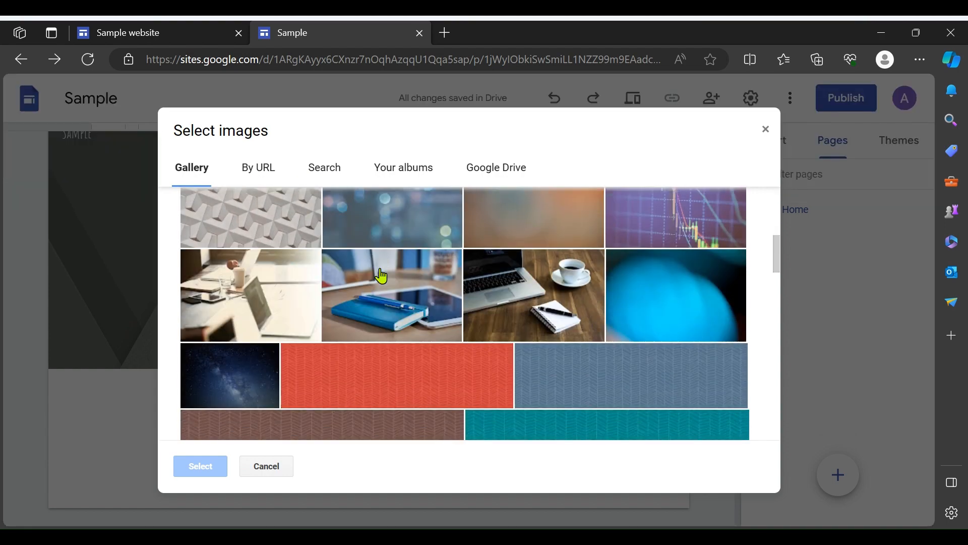
click(271, 298)
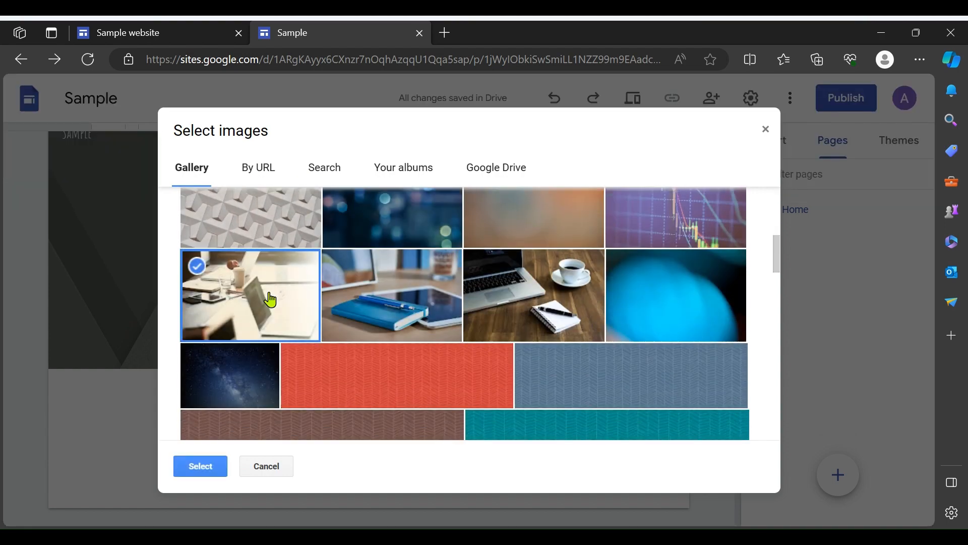
click(192, 469)
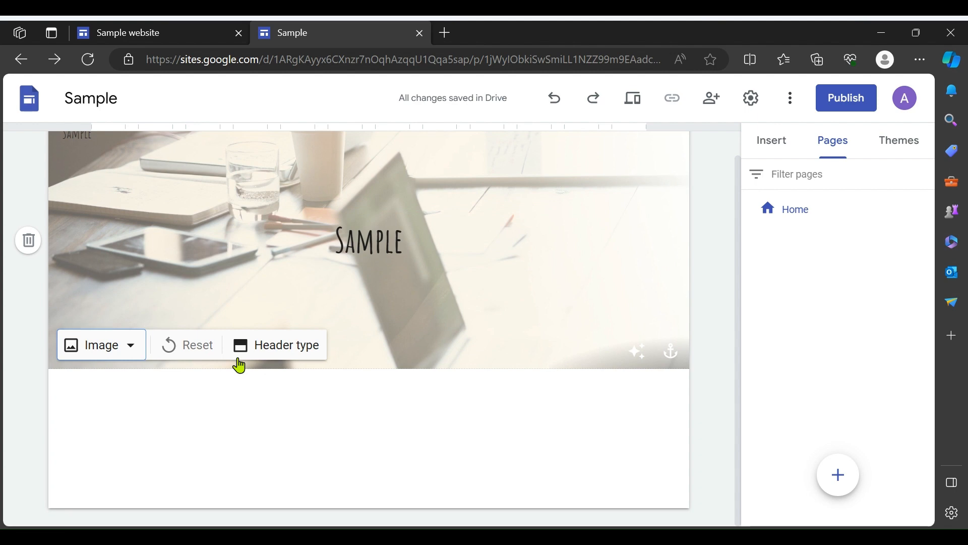
Add a text box below the header reading "sample site" in bold Arial, size 11.
double_click(193, 419)
click(189, 414)
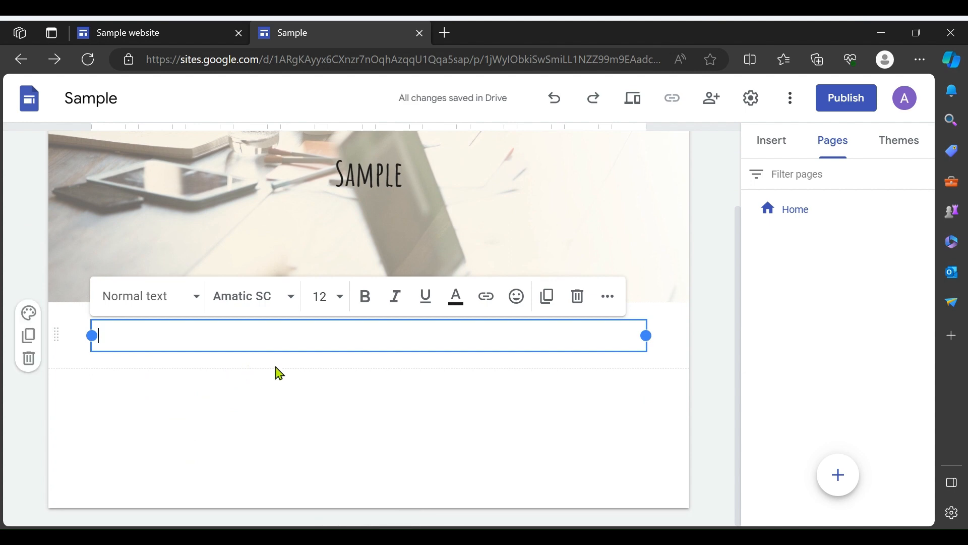
click(225, 303)
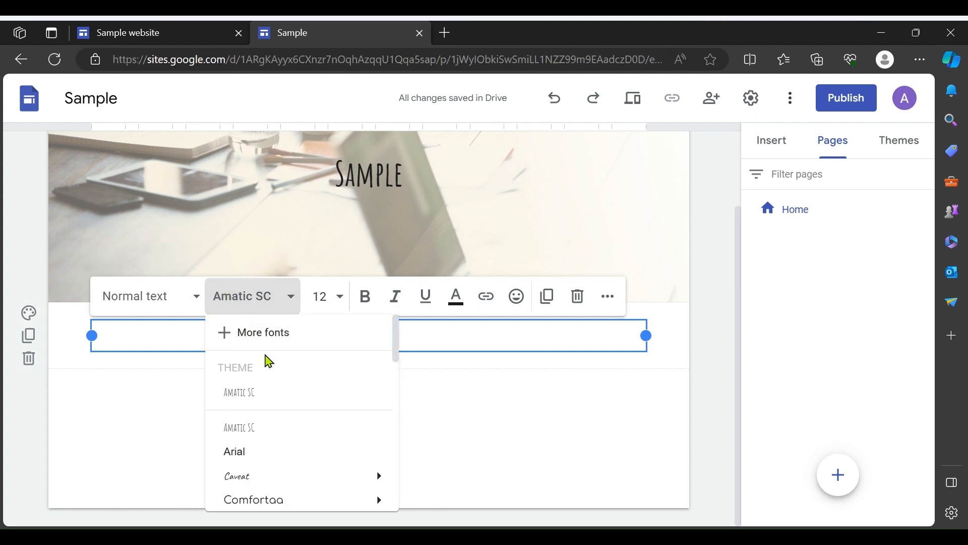
click(286, 449)
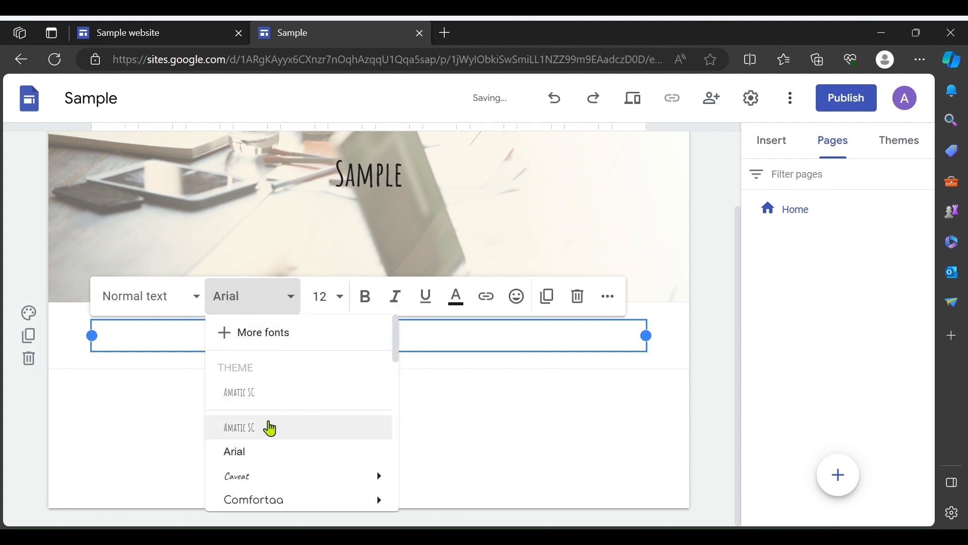
click(156, 300)
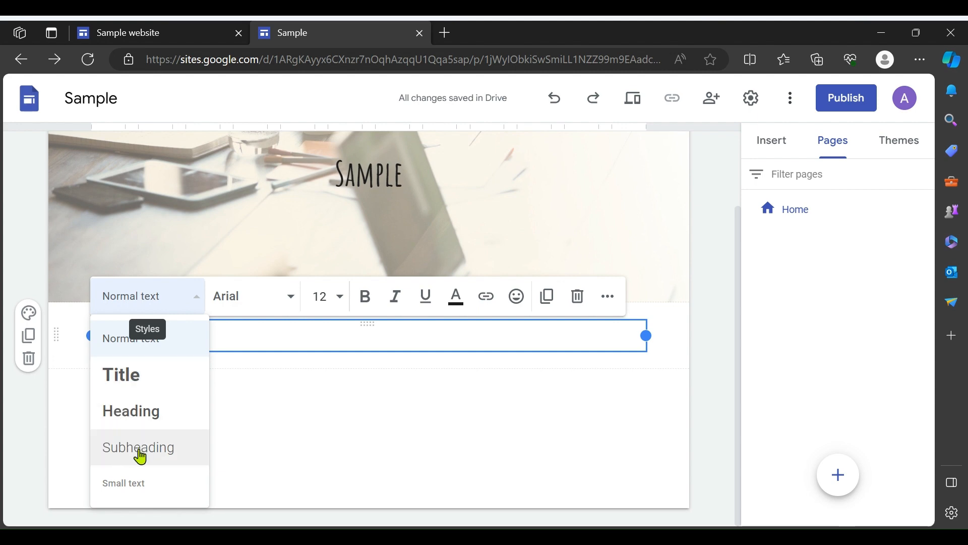
click(330, 300)
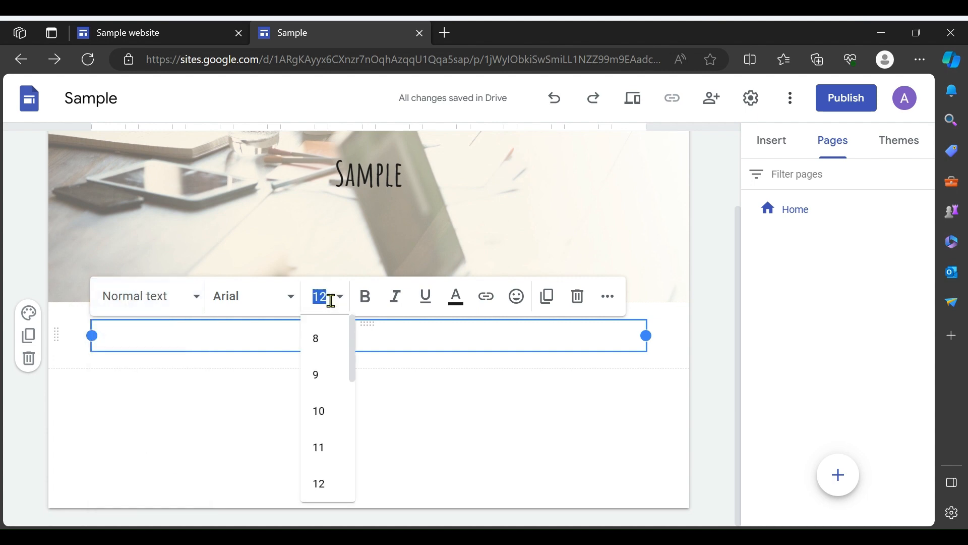
click(324, 454)
click(366, 296)
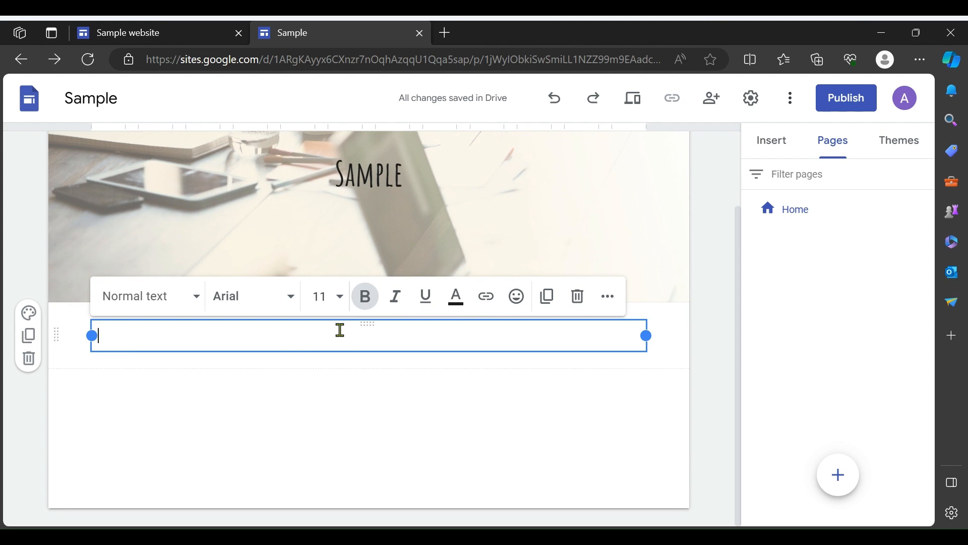
text(sa)
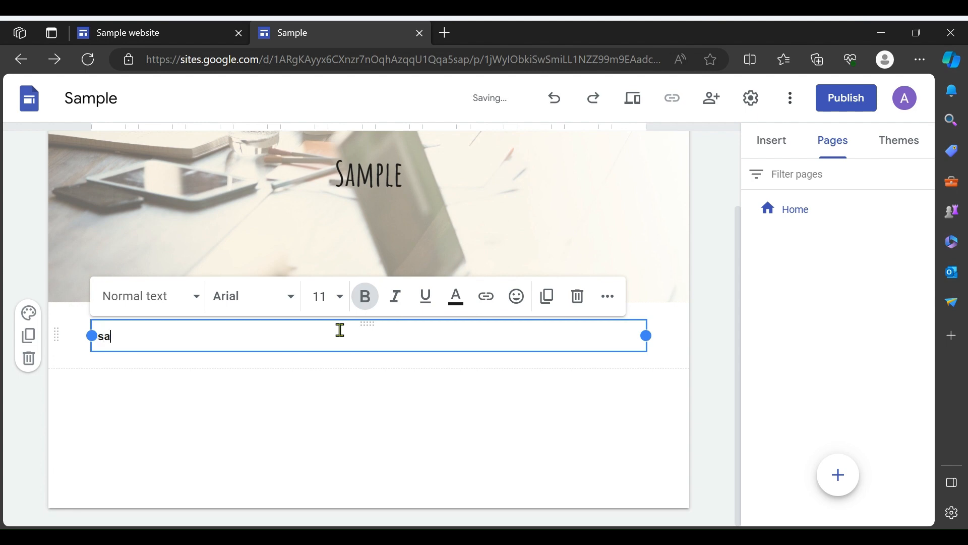
text(mple site)
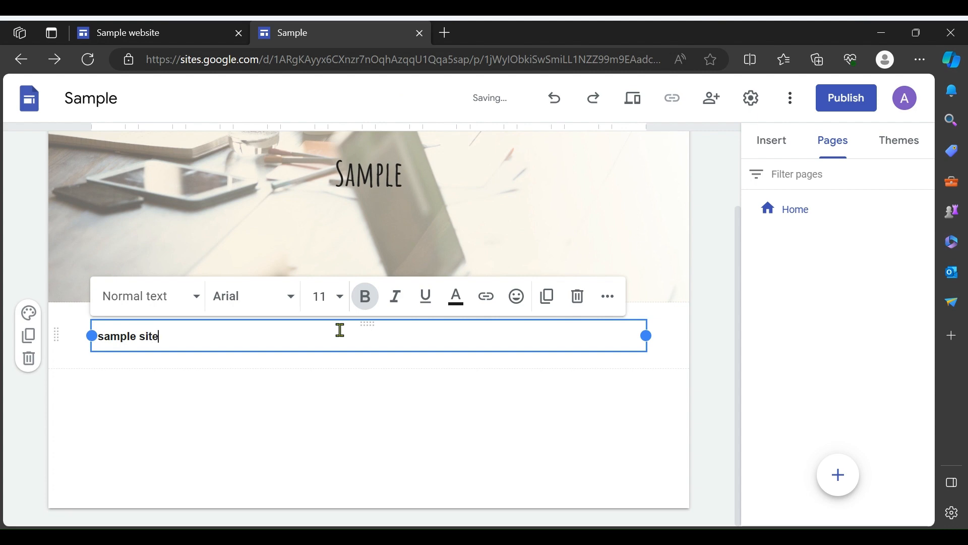
click(369, 384)
double_click(371, 381)
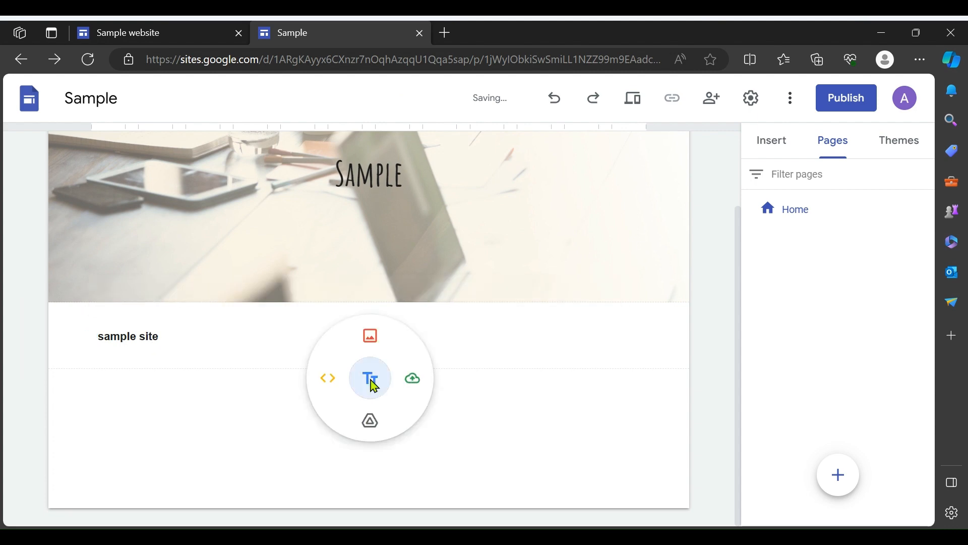
click(370, 379)
click(577, 296)
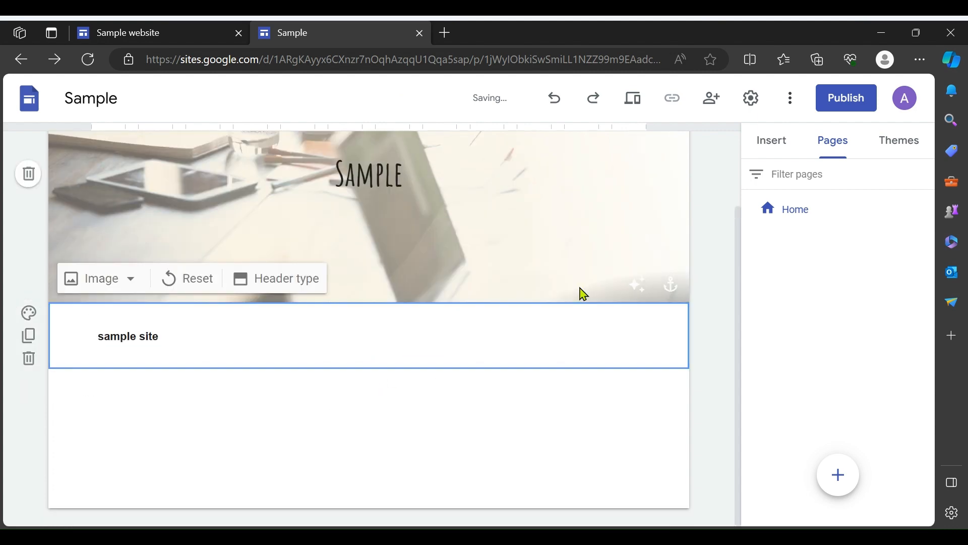
double_click(355, 403)
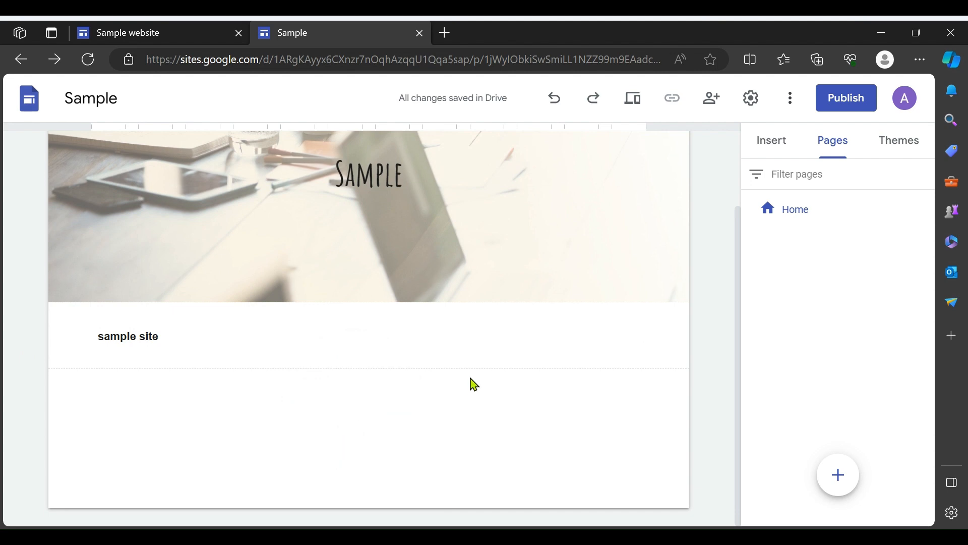
Insert the content block with one image beside text under "sample site" and enter "Sample" as its title.
click(748, 157)
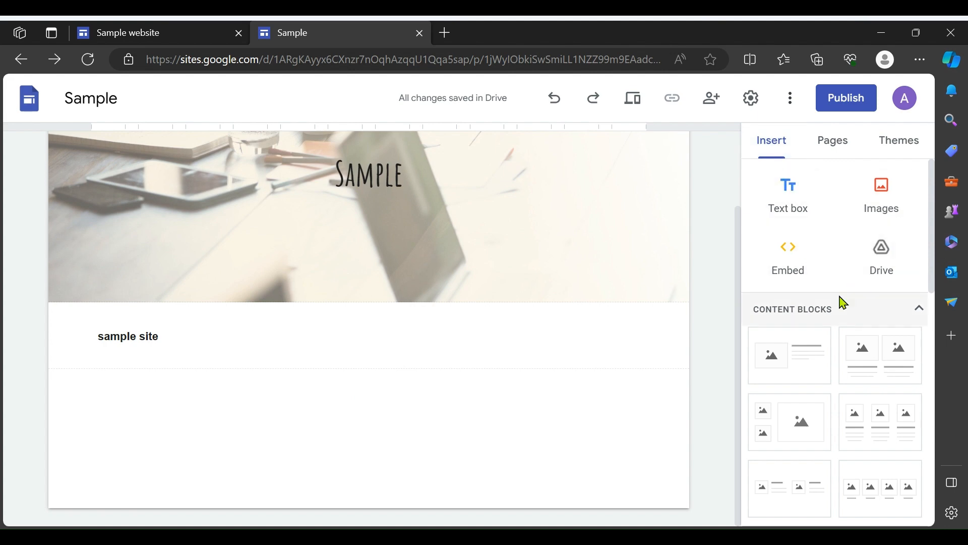
click(811, 338)
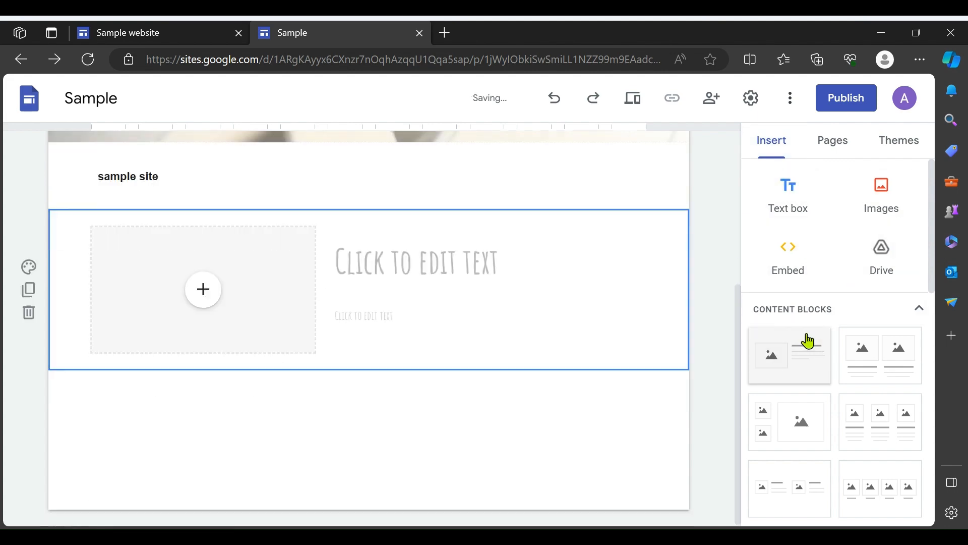
click(398, 270)
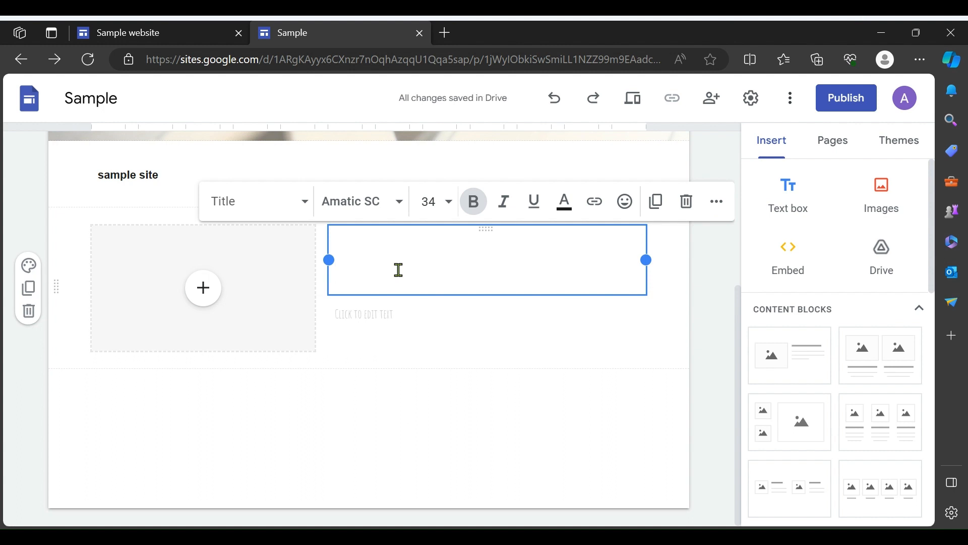
text(Sammpel)
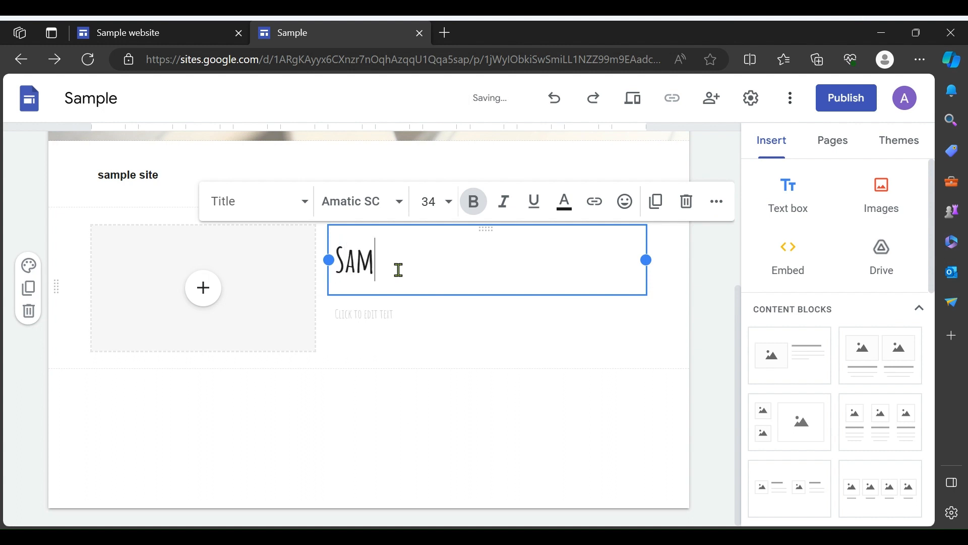
key(BackSpace)
key(BackSpace)
text(le)
Enter "Description Text" as the body text under the content block's title, correcting its spelling.
click(204, 287)
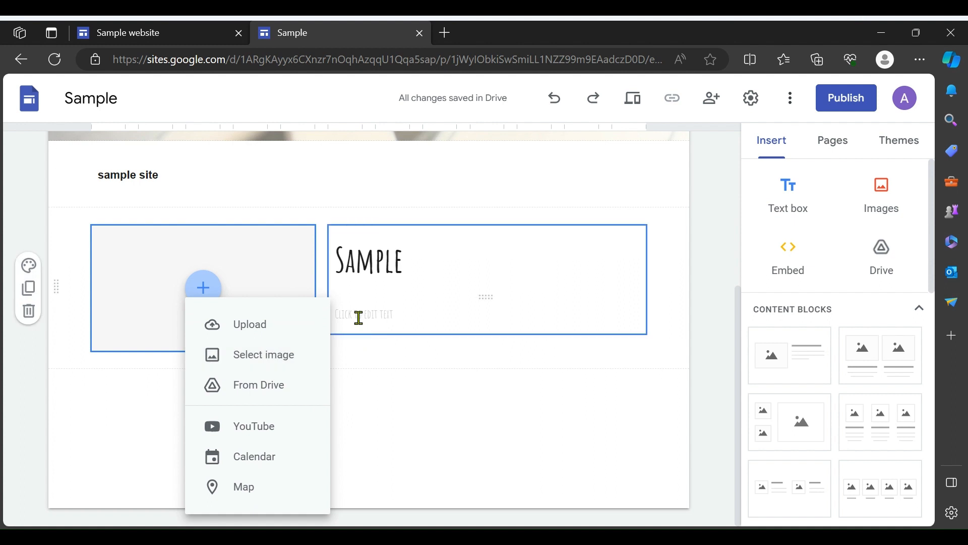
click(357, 319)
click(357, 321)
text(Description)
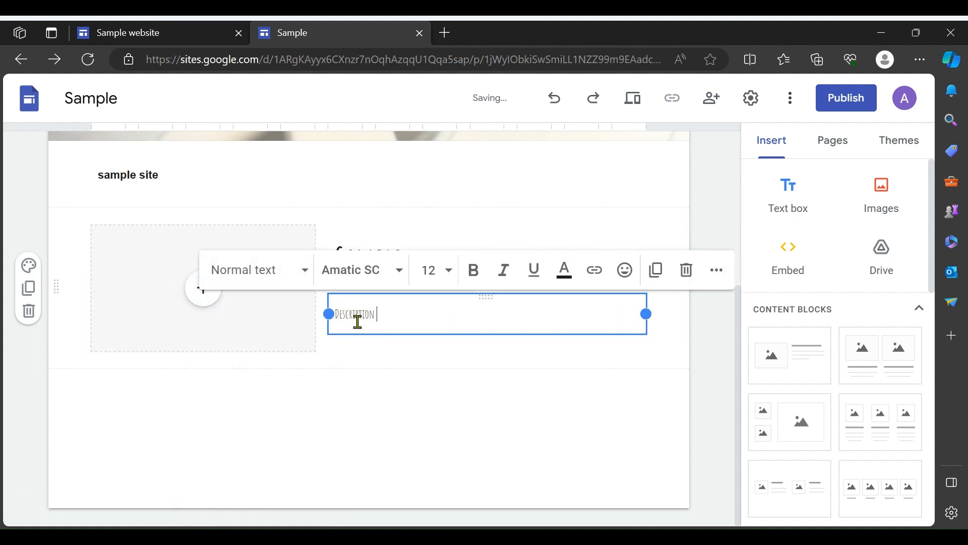
text( Text)
click(382, 315)
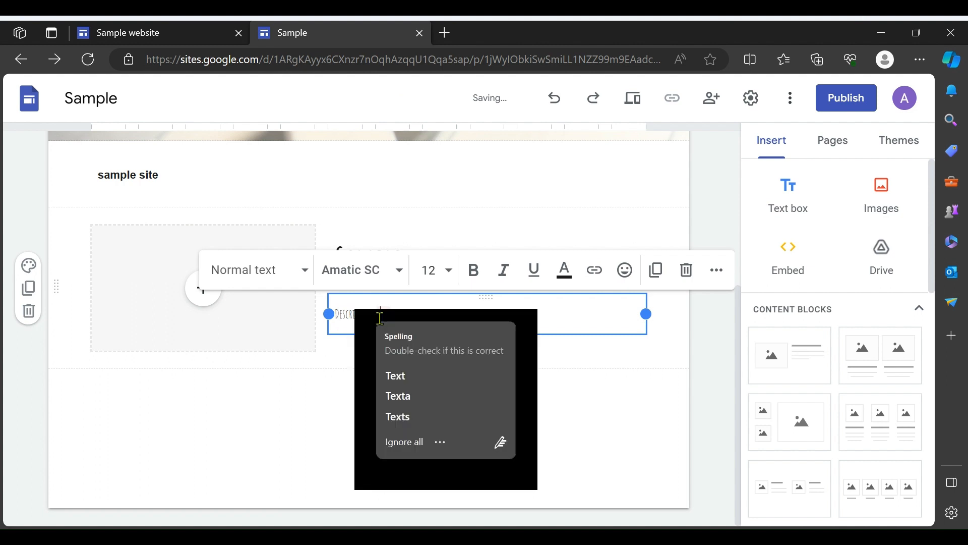
click(430, 380)
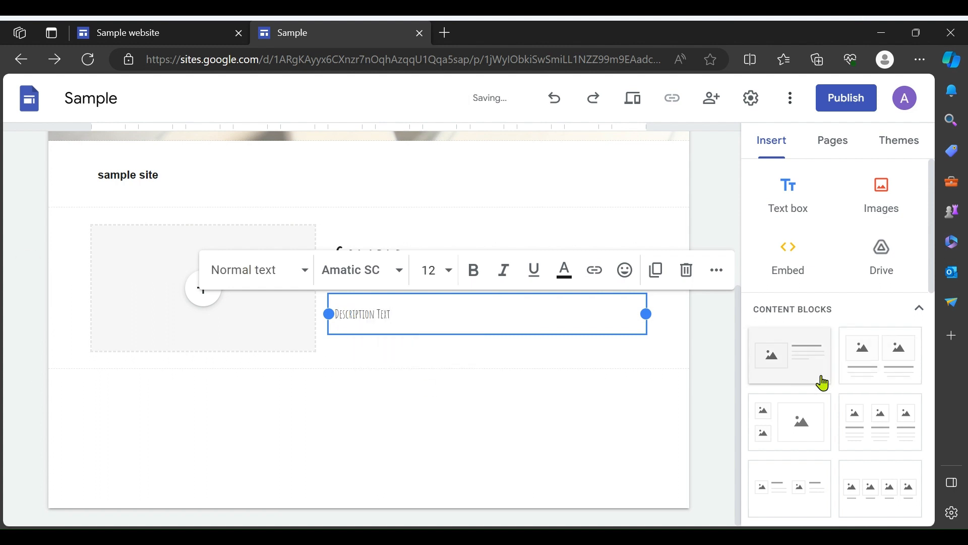
scroll(823, 384, down, 4)
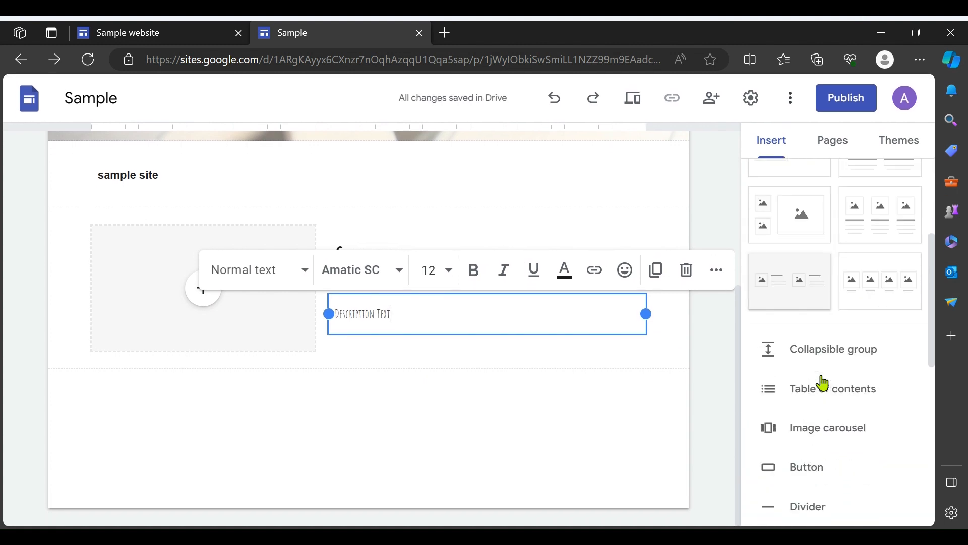
scroll(823, 383, down, 3)
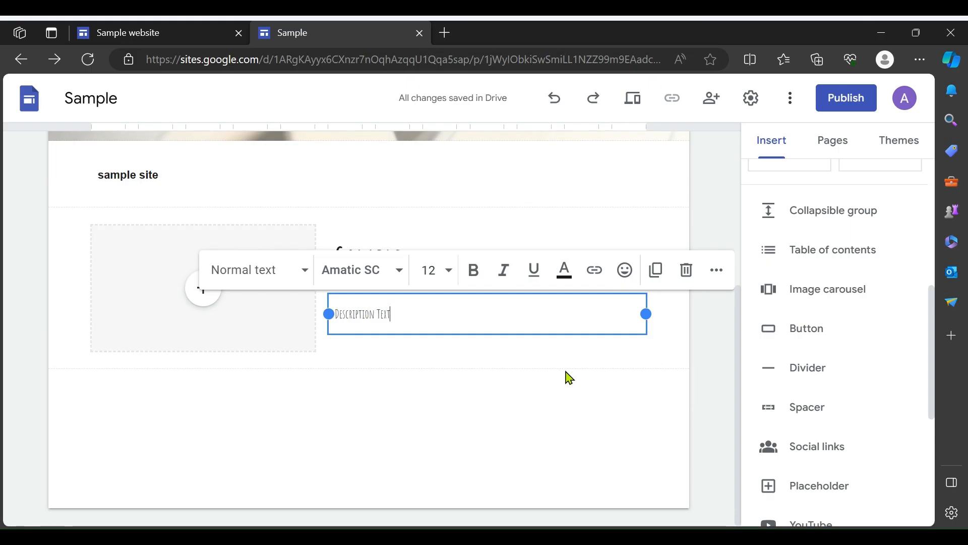
scroll(569, 378, up, 5)
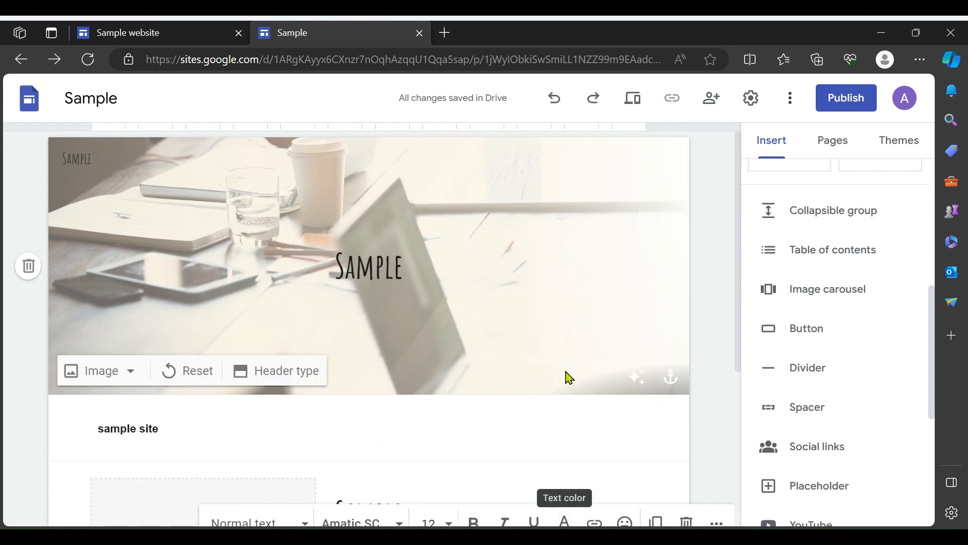
Add a new page named "Page" to the site.
click(824, 151)
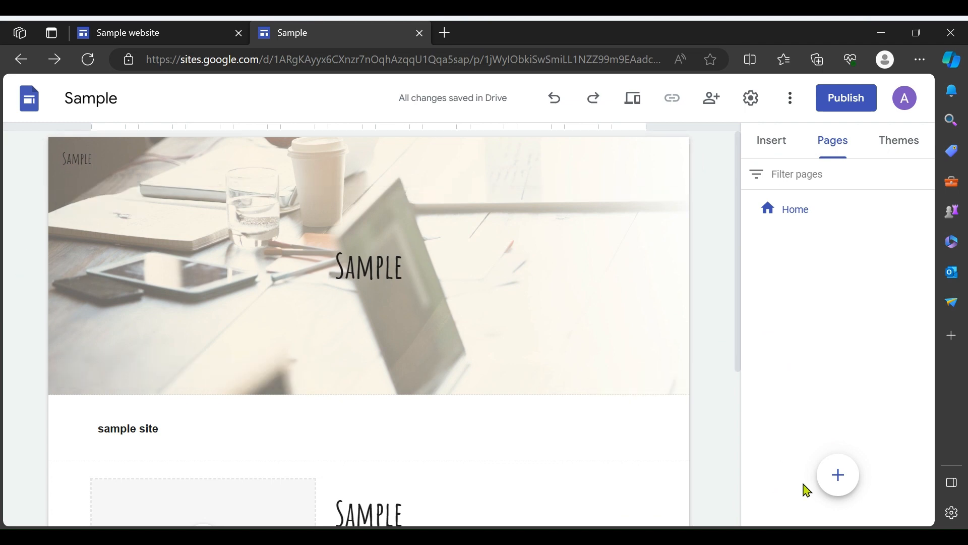
mouse_move(842, 484)
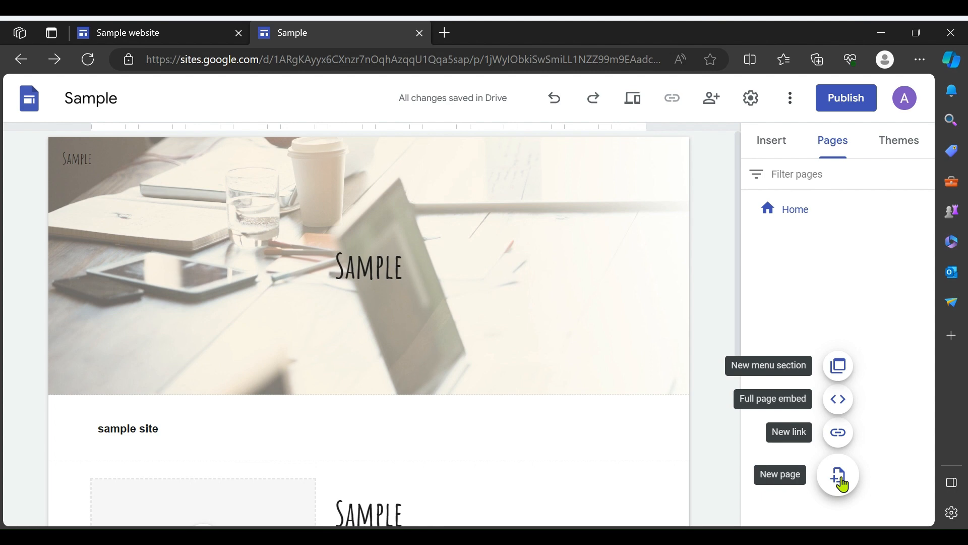
click(839, 479)
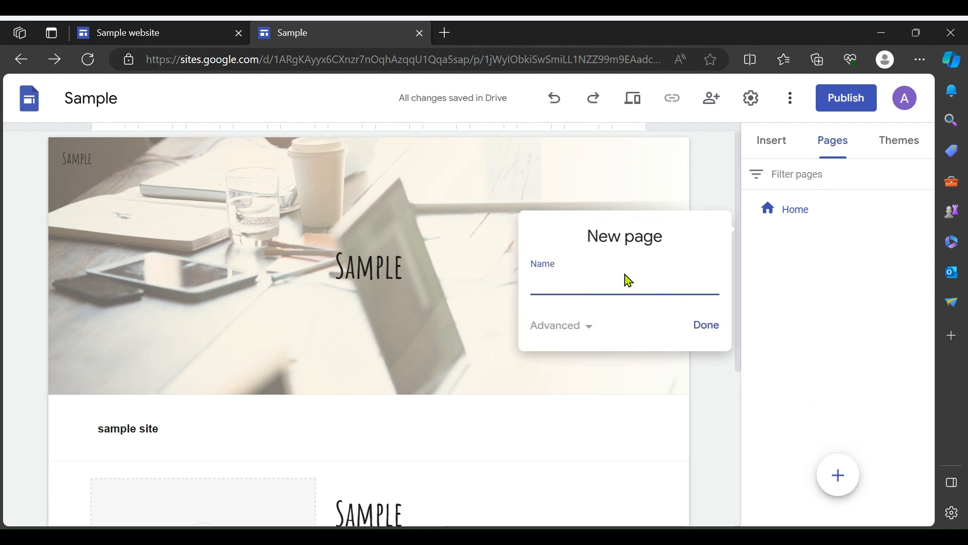
text(Page)
click(705, 326)
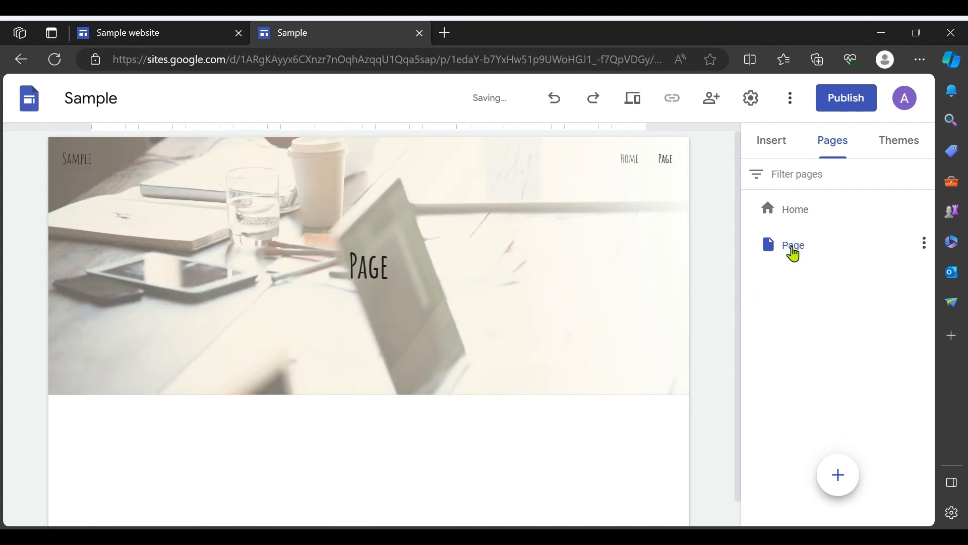
scroll(573, 273, down, 1)
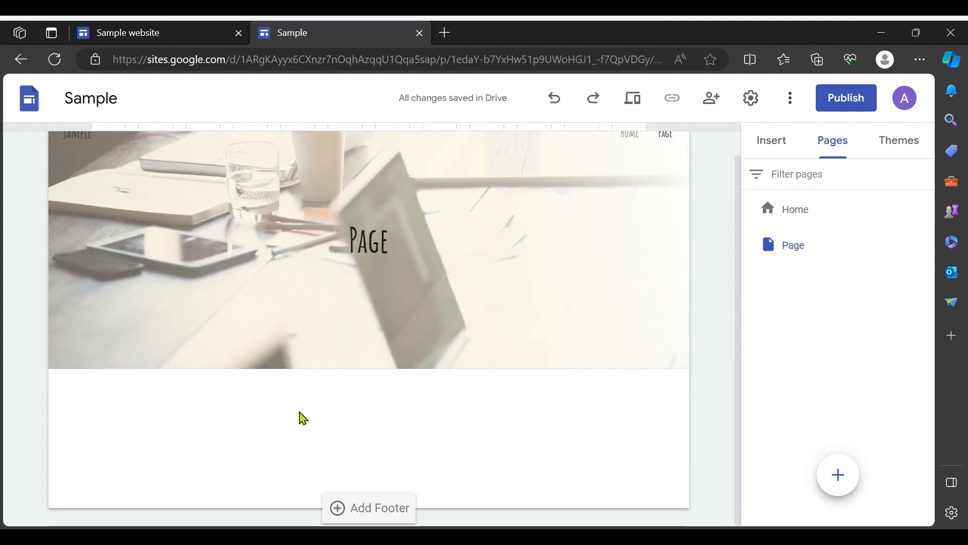
Add a text box below the header of the page "Page" reading "Sample".
double_click(277, 423)
click(277, 422)
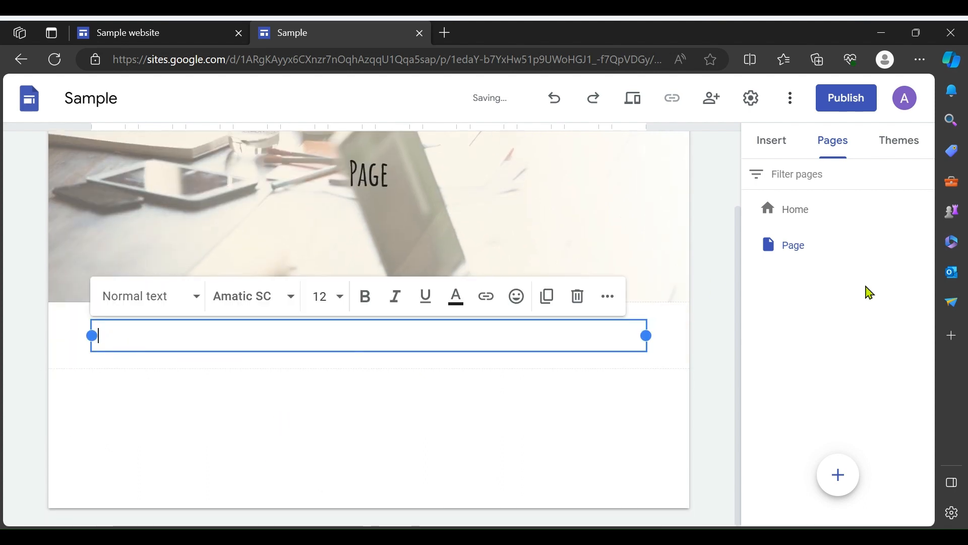
text(Sample)
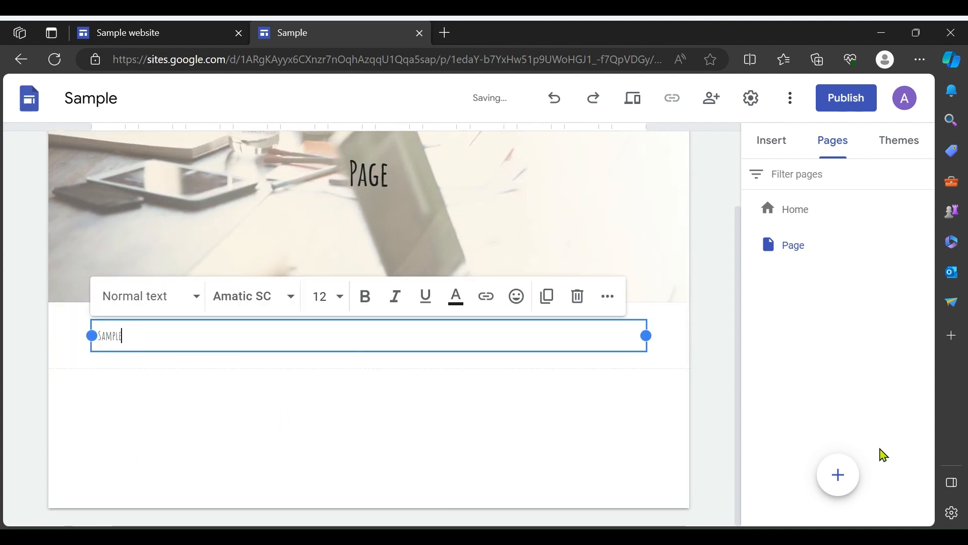
Add a new navigation link named "Take Home" that points to the Home page, with opening in a new tab switched off.
mouse_move(837, 481)
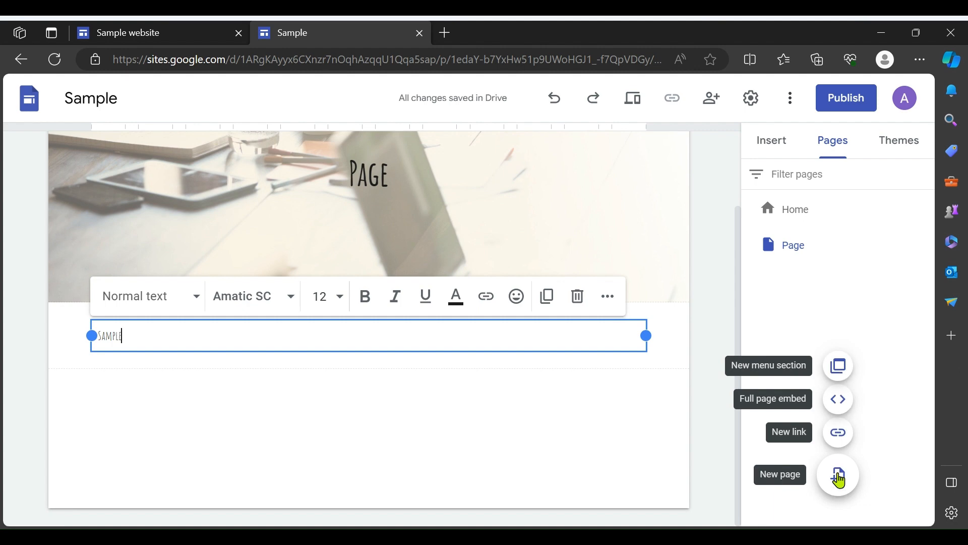
click(838, 432)
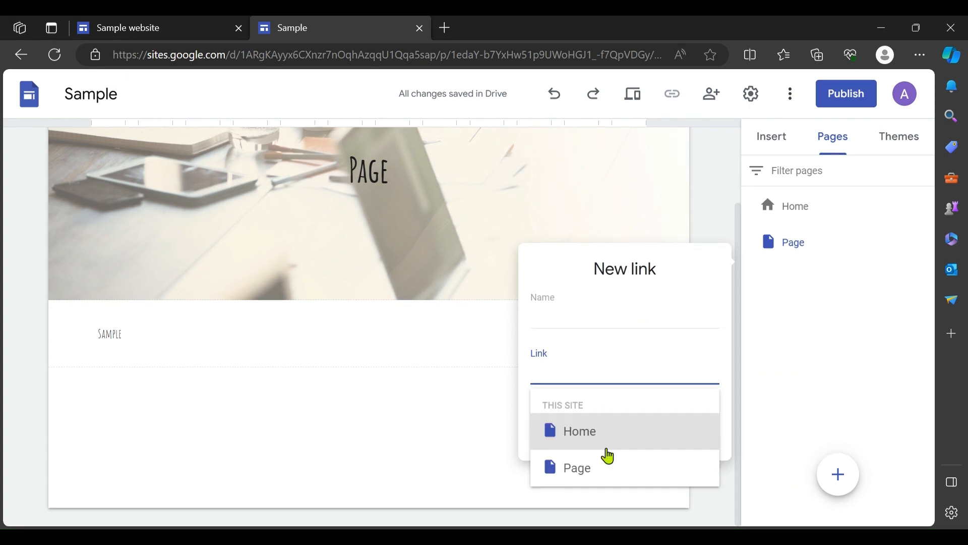
click(600, 444)
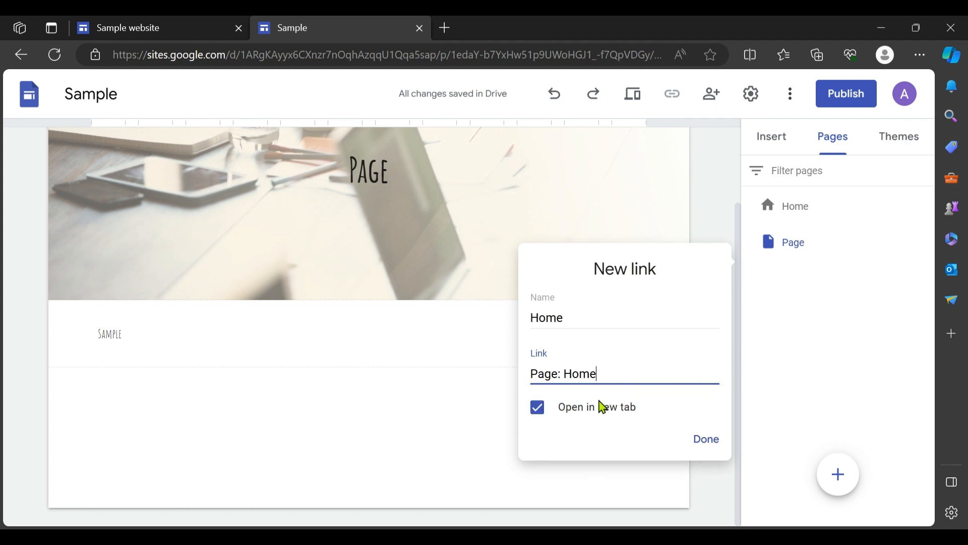
click(553, 315)
double_click(553, 316)
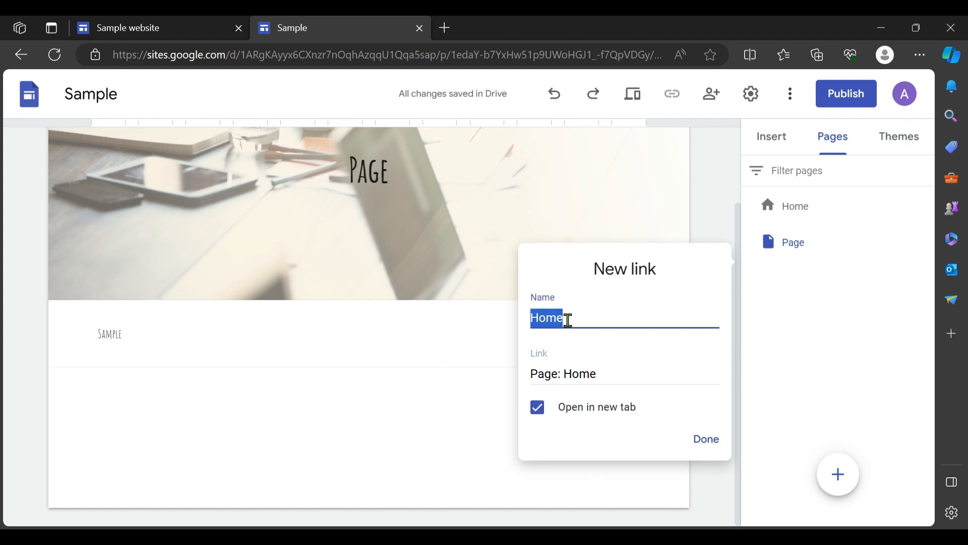
text(Take)
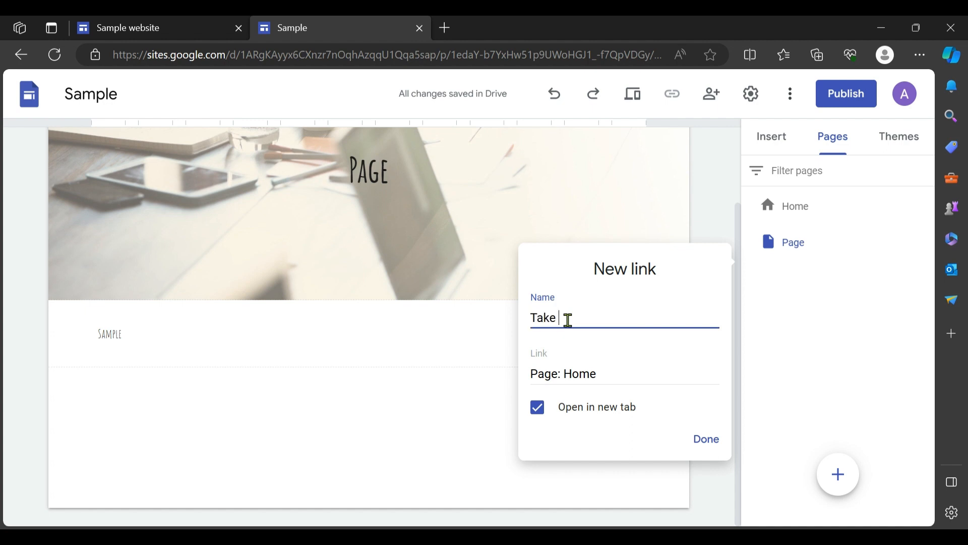
text( Home)
click(588, 374)
click(593, 356)
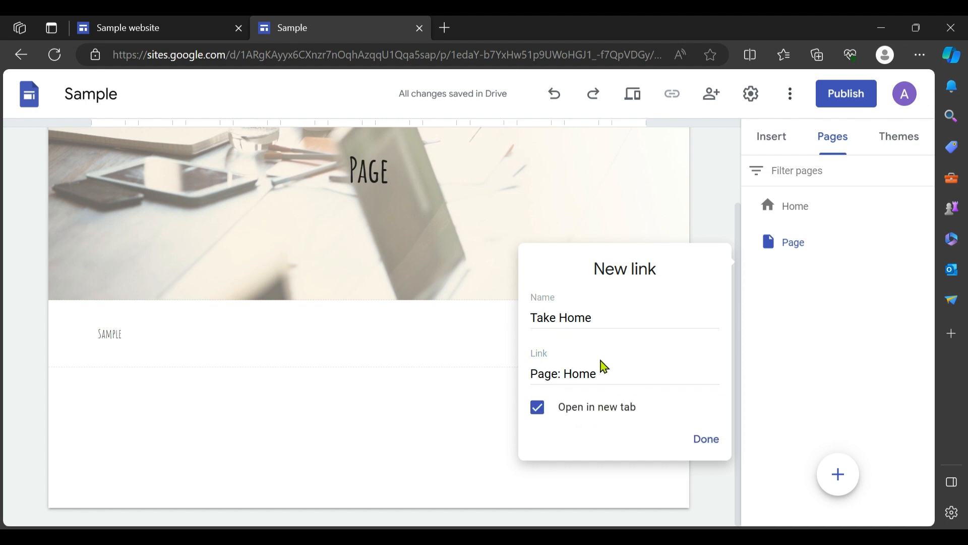
click(537, 407)
click(716, 445)
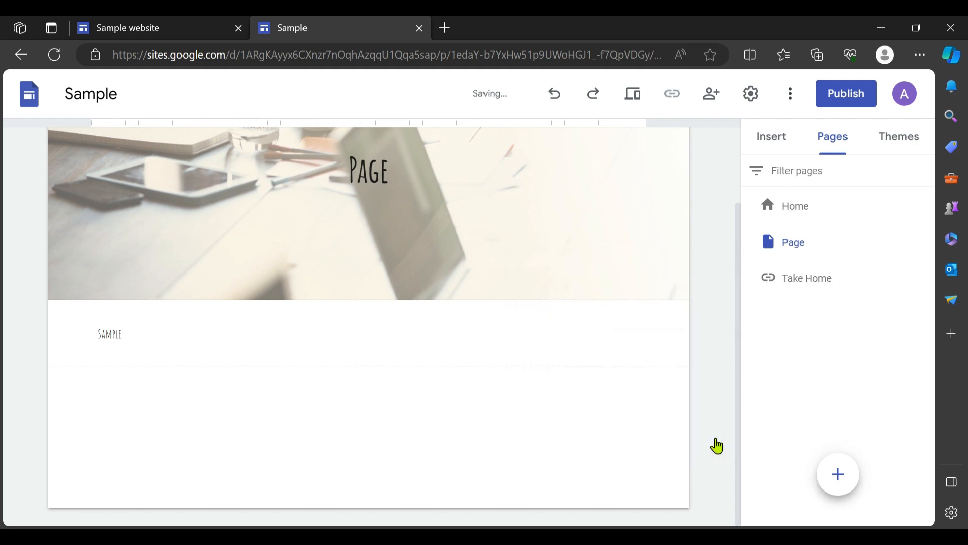
Add a full page embed named "Embeded" to the site, leaving its custom path empty.
mouse_move(840, 467)
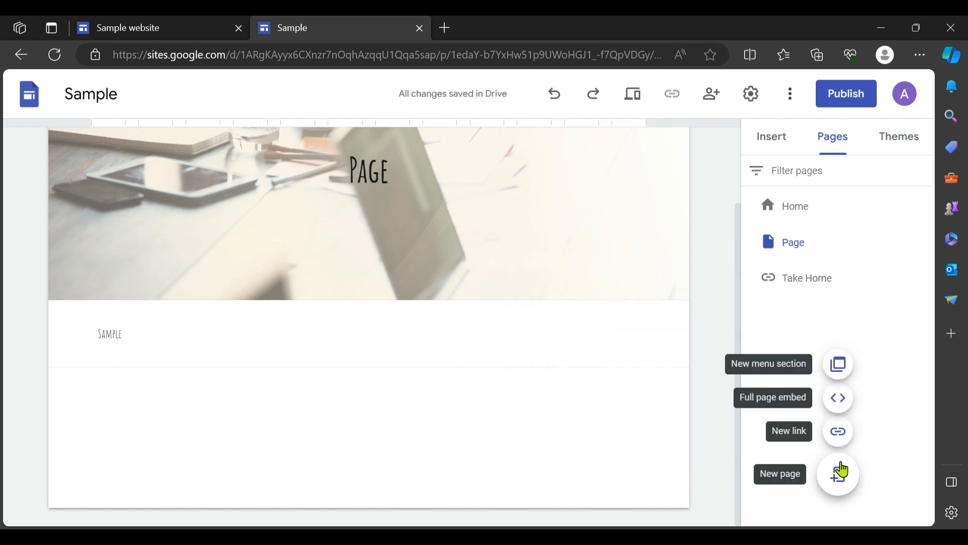
click(840, 399)
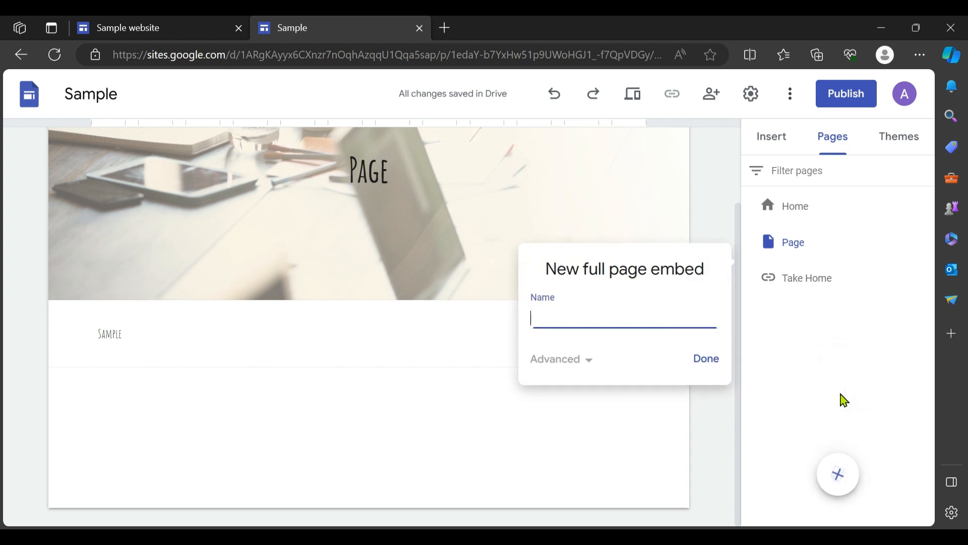
click(566, 363)
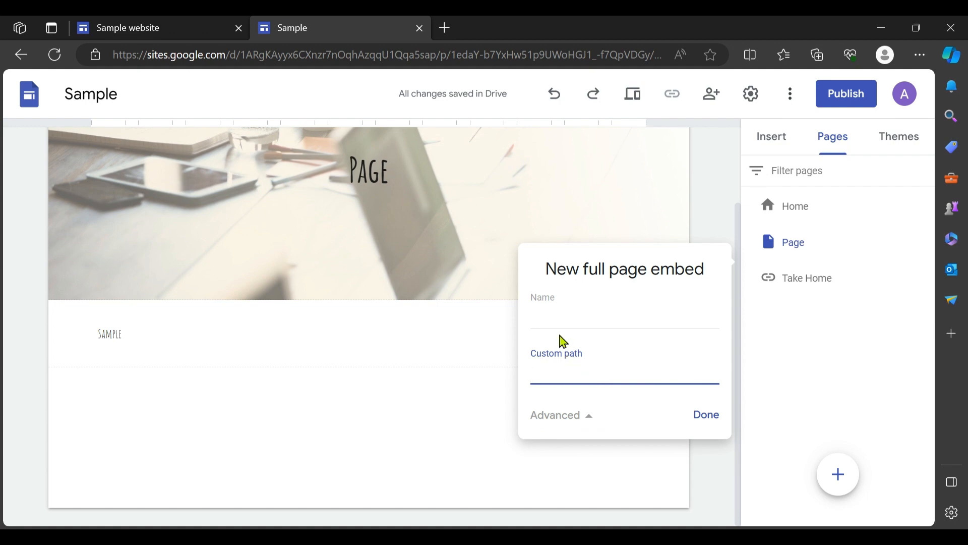
click(537, 315)
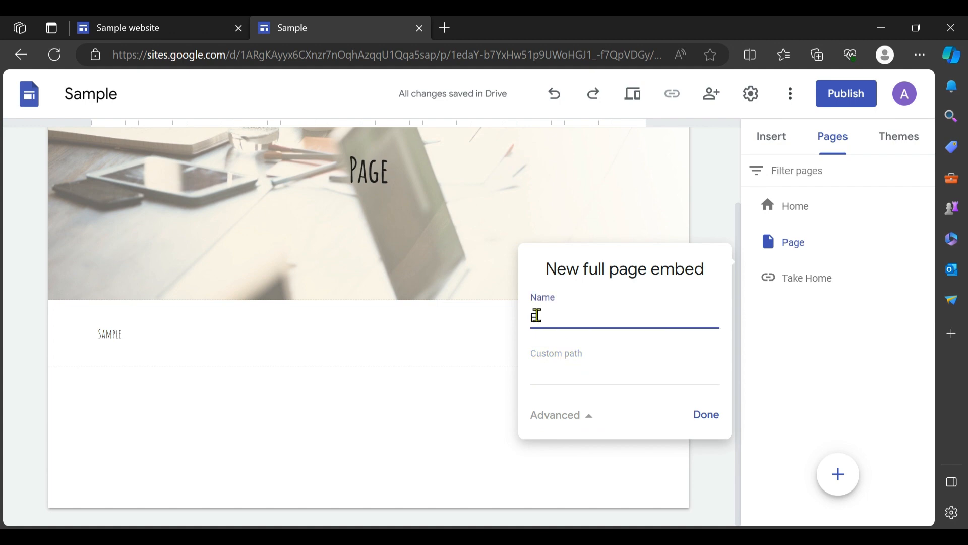
text(Embeded)
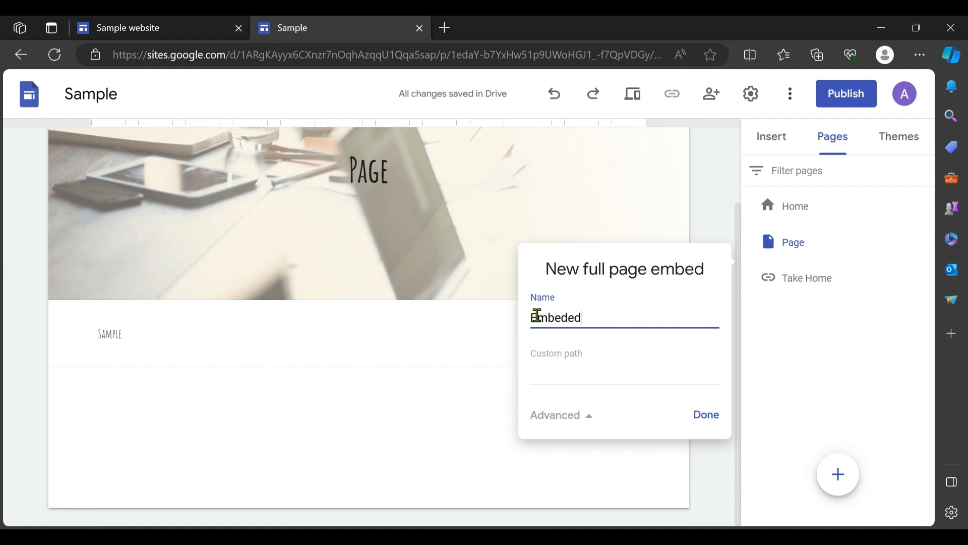
click(701, 420)
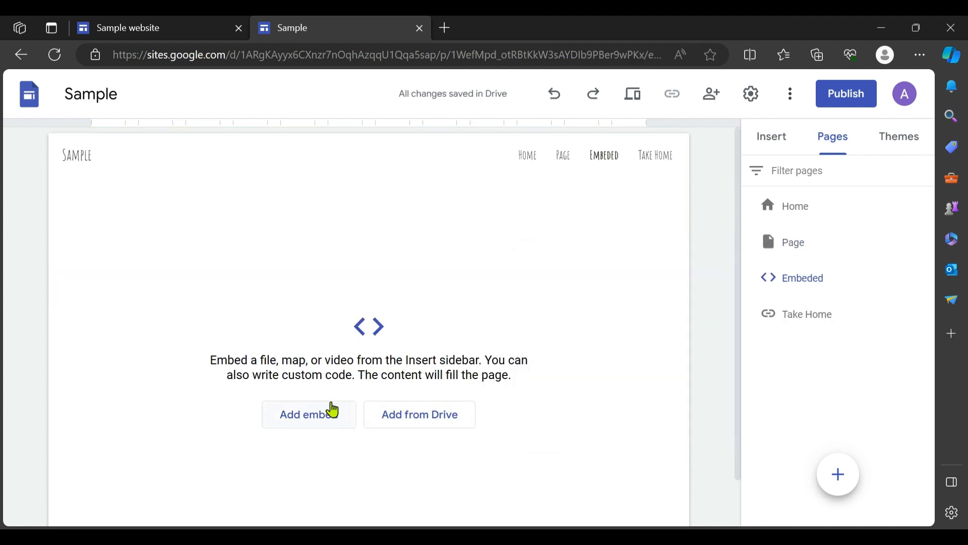
Add a menu section named "Menu Section" and move it below Take Home in the page list.
mouse_move(825, 467)
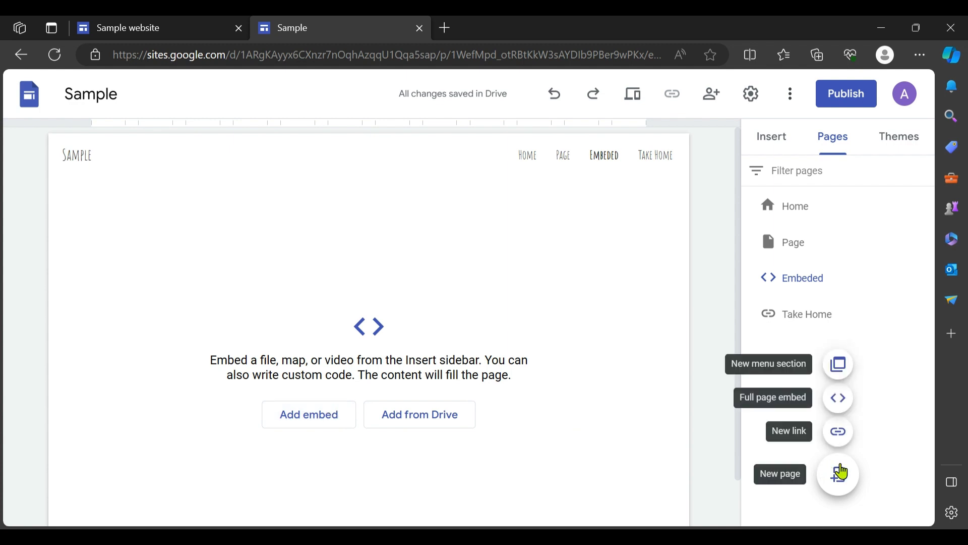
click(840, 365)
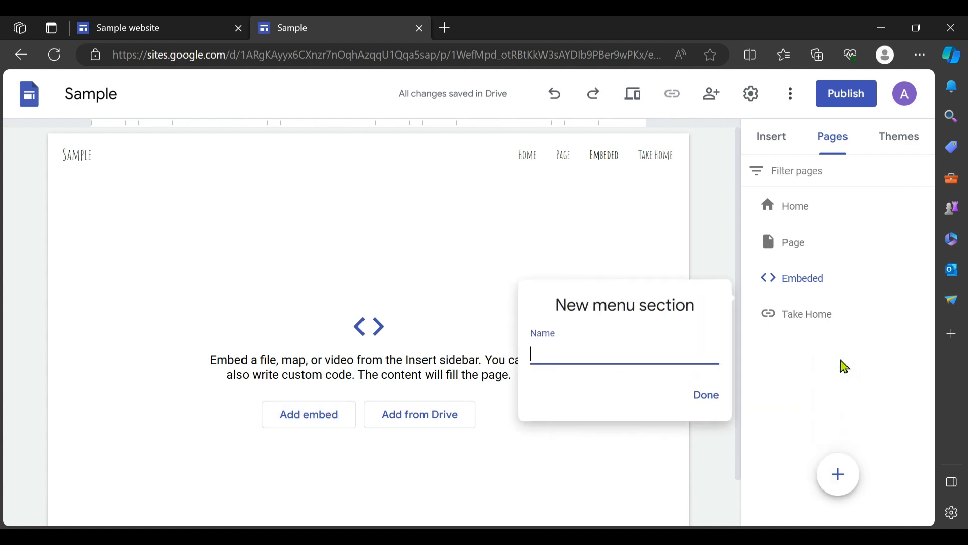
text(Menu Sec)
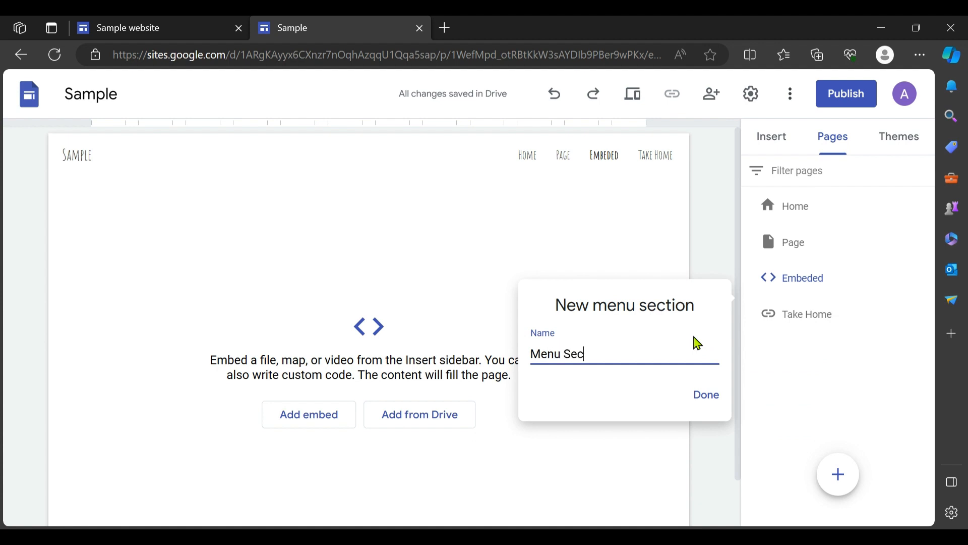
text(tion)
click(707, 399)
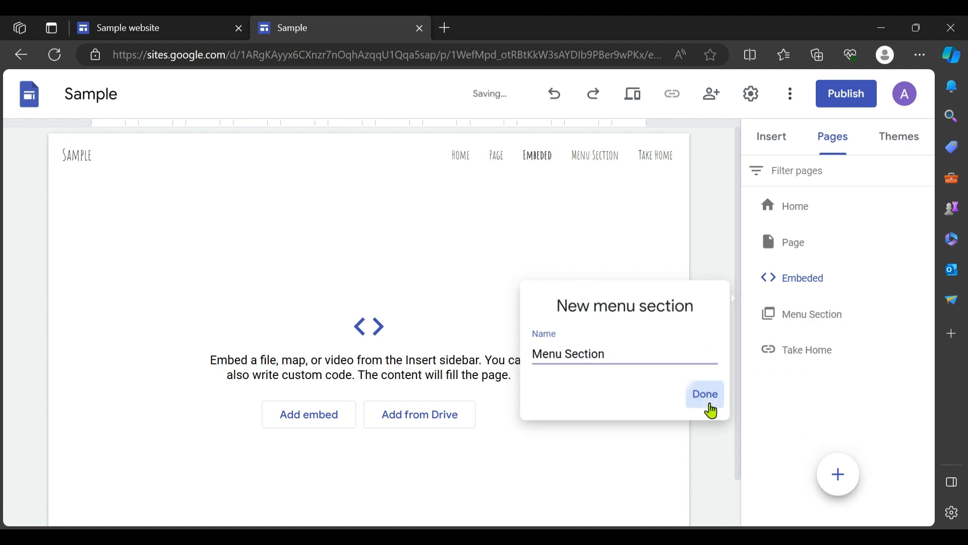
drag(826, 318, 811, 370)
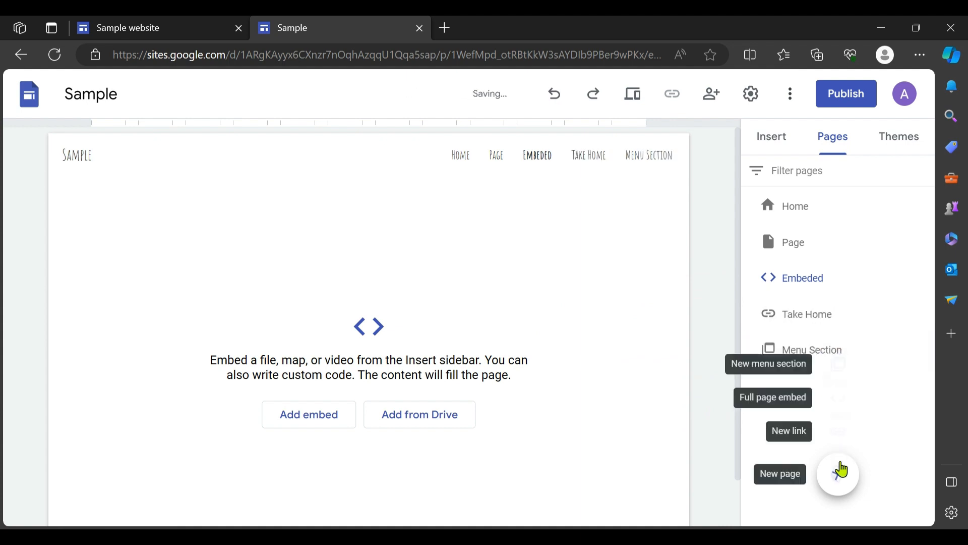
Add another page named "page" and nest it under Menu Section.
click(839, 471)
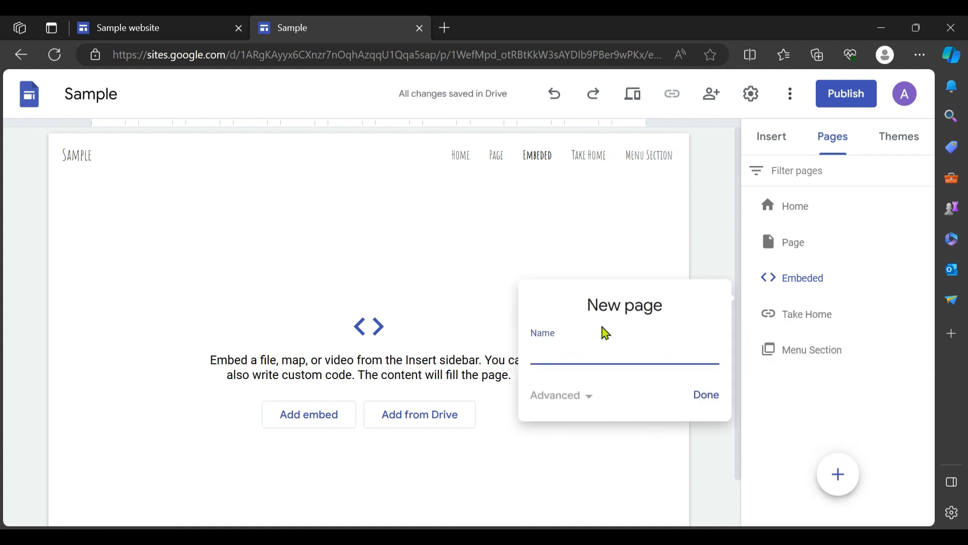
text(page)
click(716, 405)
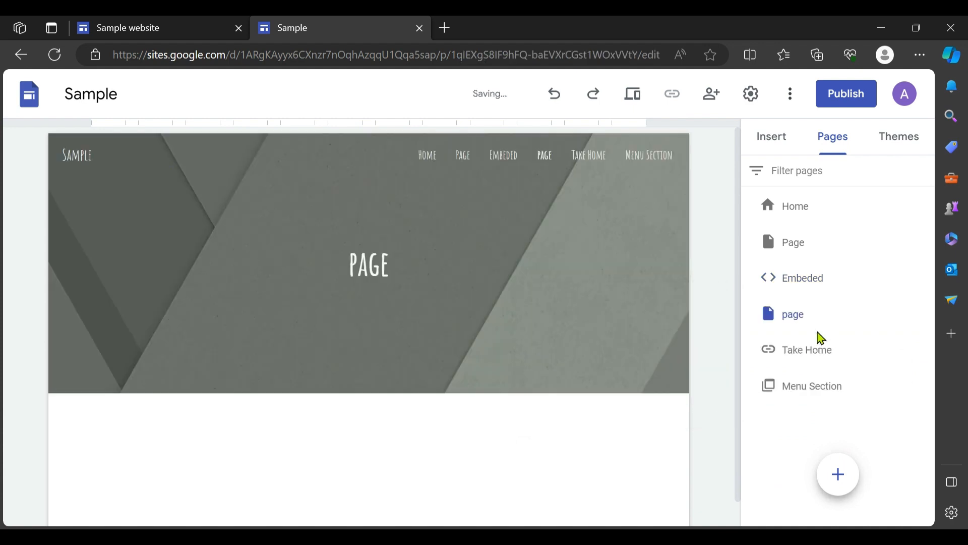
drag(786, 314, 832, 387)
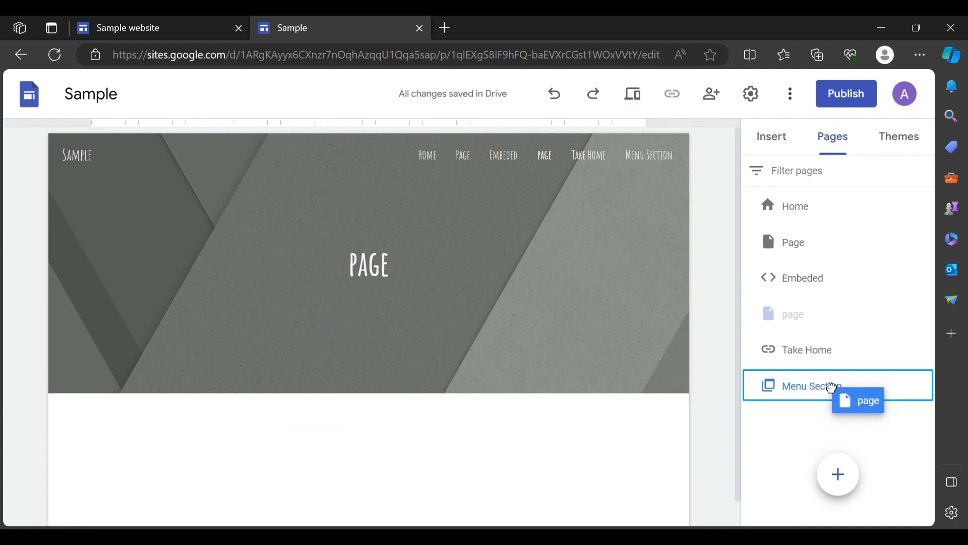
drag(832, 387, 832, 391)
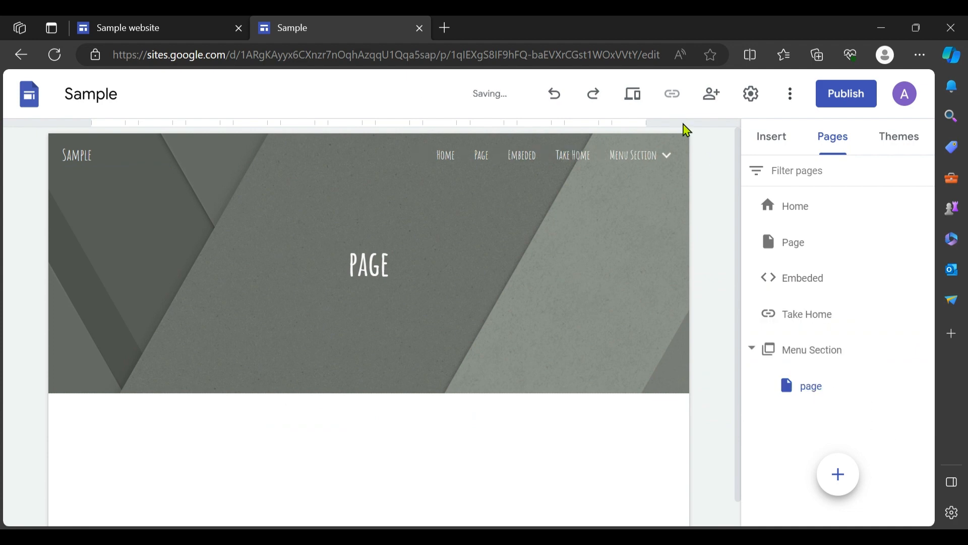
Examine the Menu Section dropdown in the site header for its nested page.
mouse_move(672, 158)
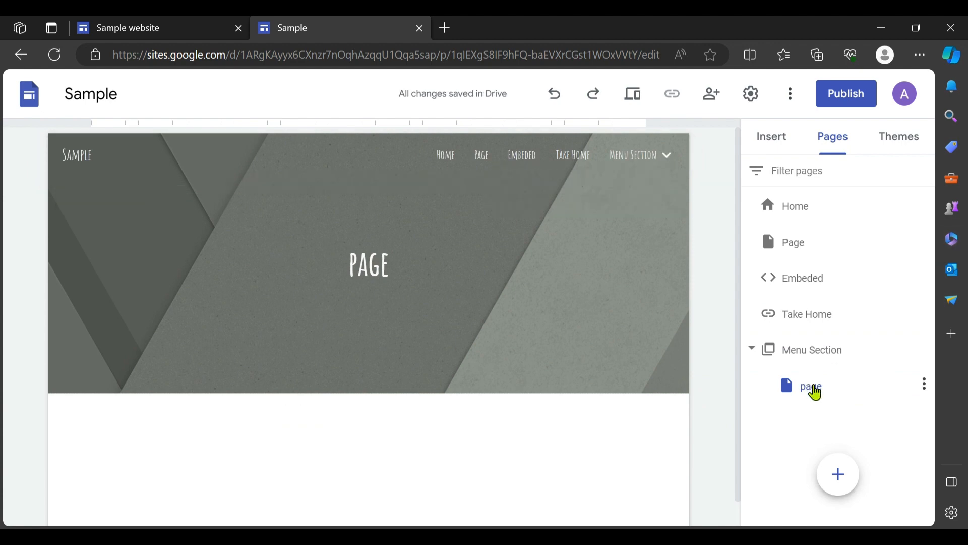
mouse_move(813, 391)
mouse_down()
mouse_move(827, 237)
mouse_move(817, 244)
mouse_move(830, 350)
mouse_move(822, 387)
mouse_up()
mouse_move(675, 144)
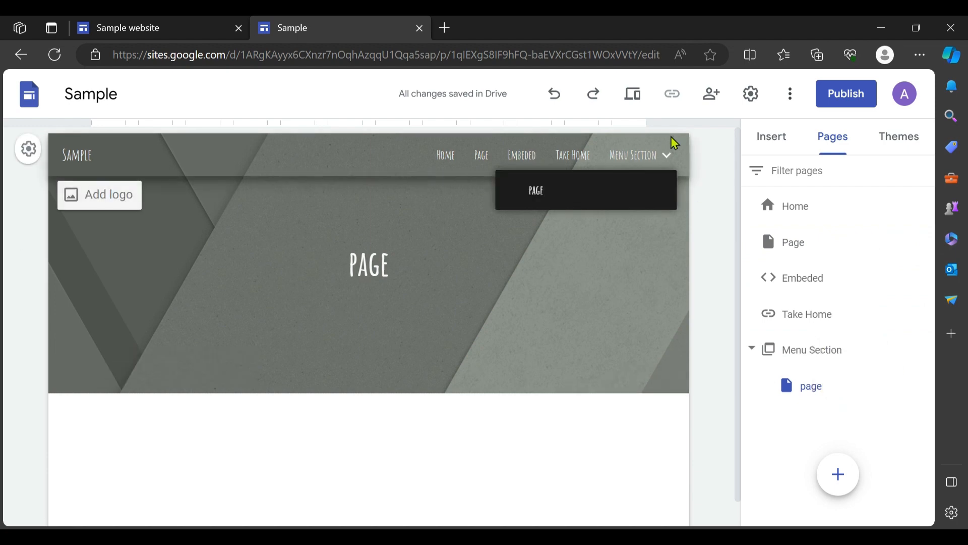
click(633, 154)
click(637, 159)
Try nesting the subpage "page" under Page, view the parent page, and move the subpage back under Menu Section.
drag(818, 385, 794, 241)
click(485, 157)
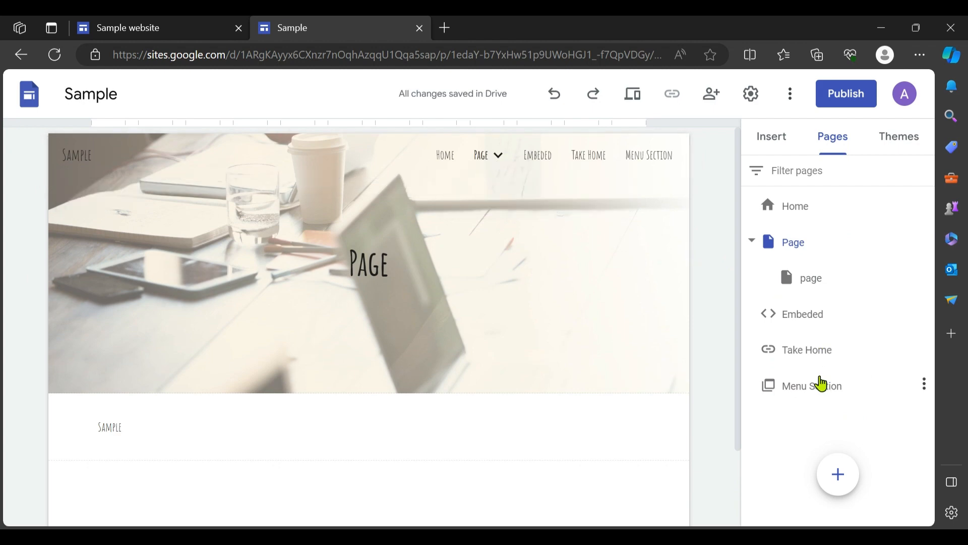
drag(813, 287, 813, 387)
click(495, 262)
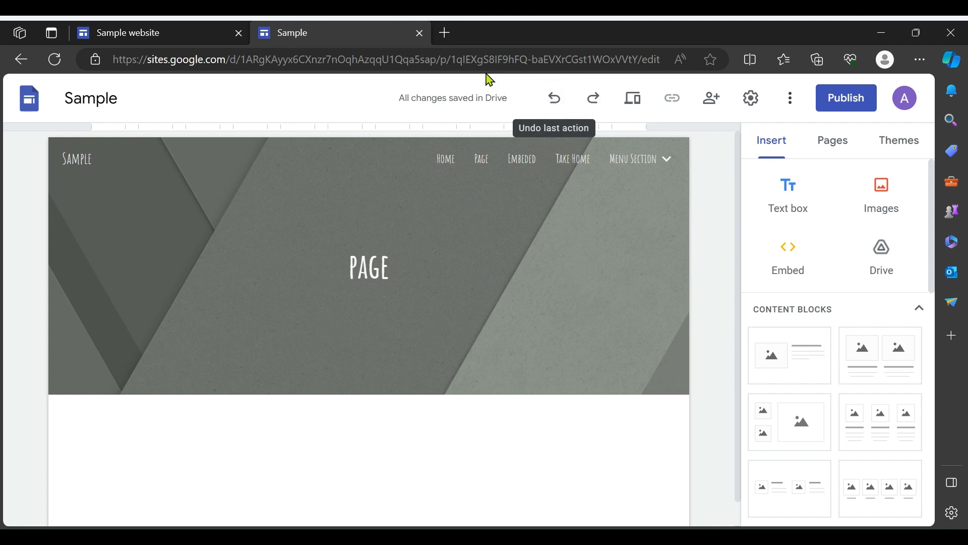
Review the site's version history, previewing the December 5, 4:44 PM version and the current one, and return to the editor.
click(790, 99)
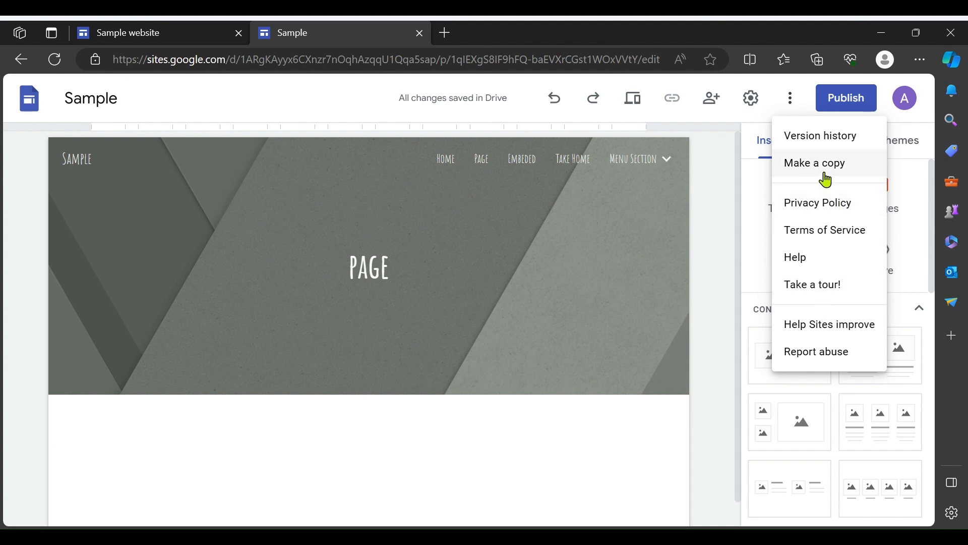
click(816, 141)
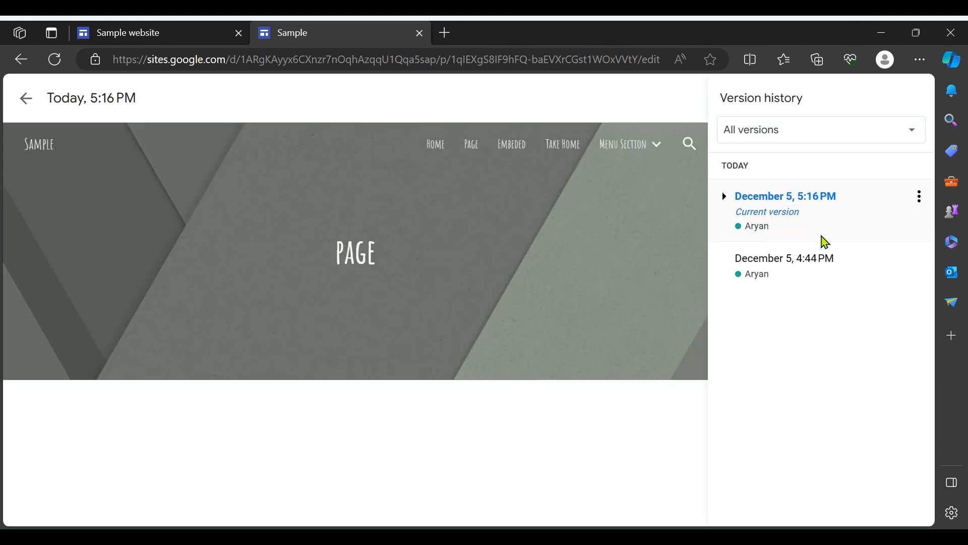
click(810, 264)
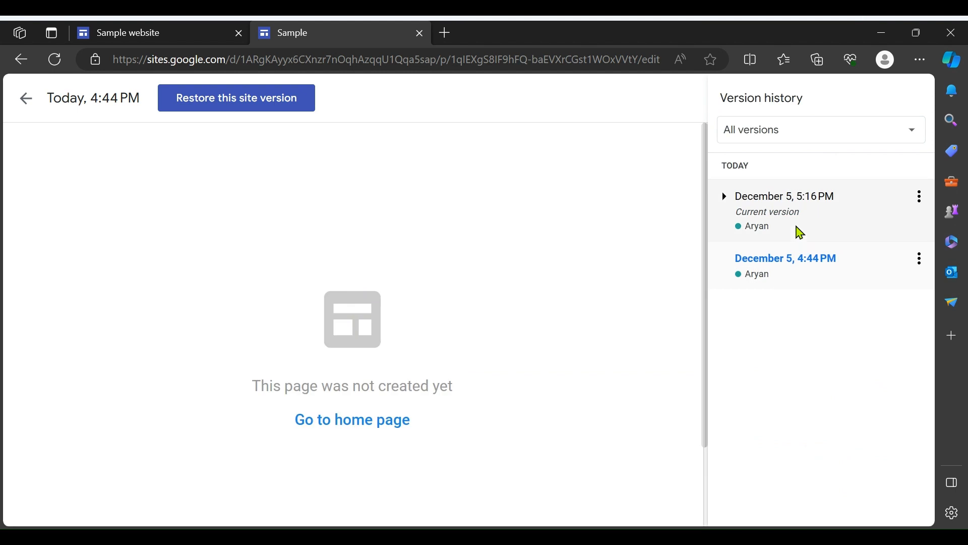
click(796, 232)
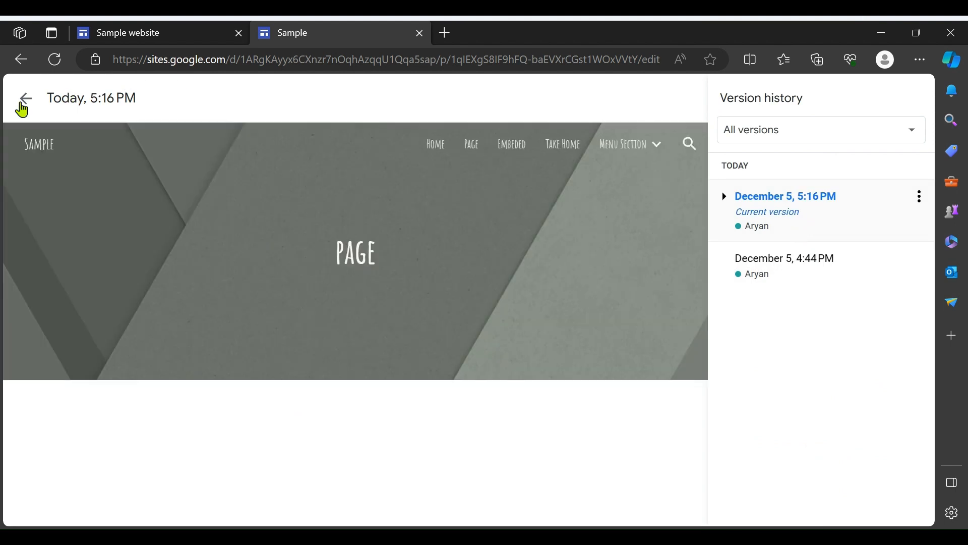
click(24, 101)
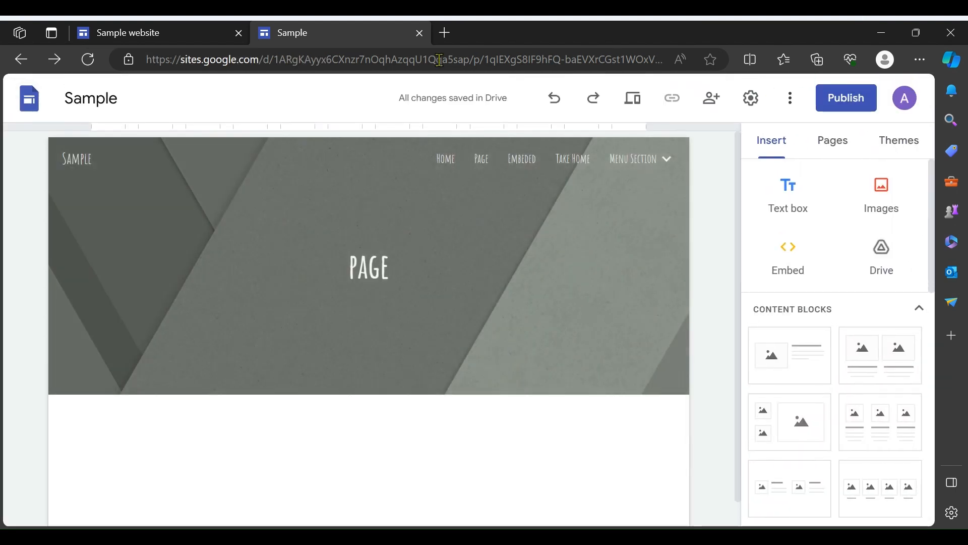
Set the site's navigation mode to Side and check the page list in the side menu.
click(761, 100)
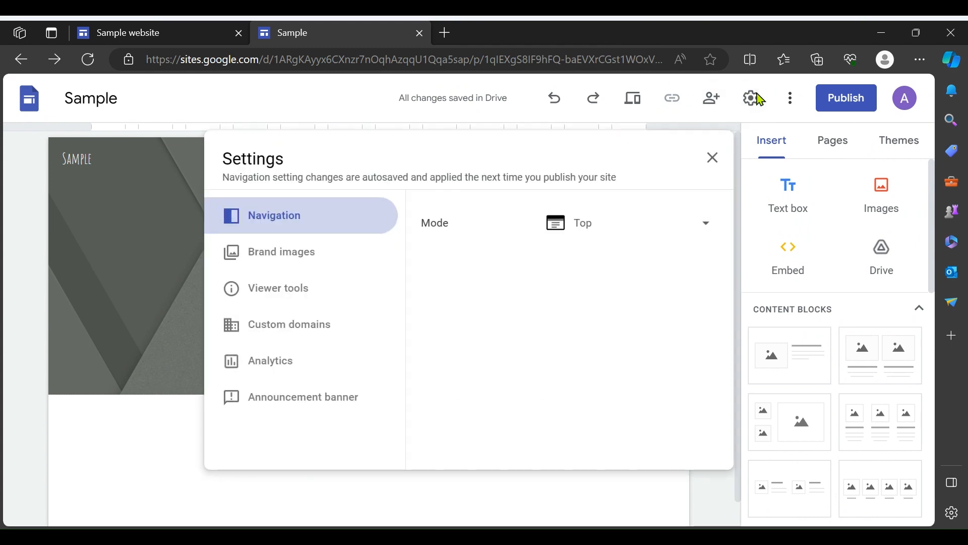
click(588, 231)
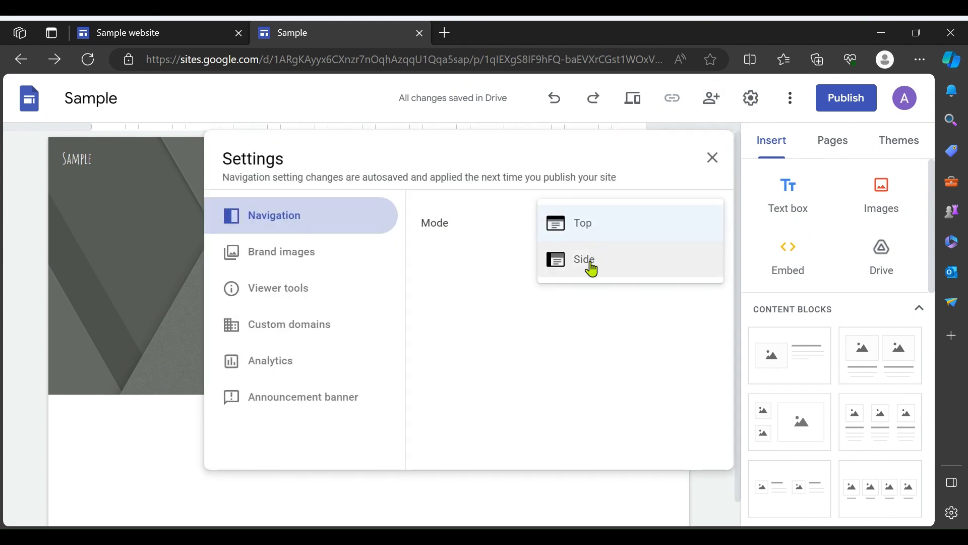
click(591, 268)
click(66, 159)
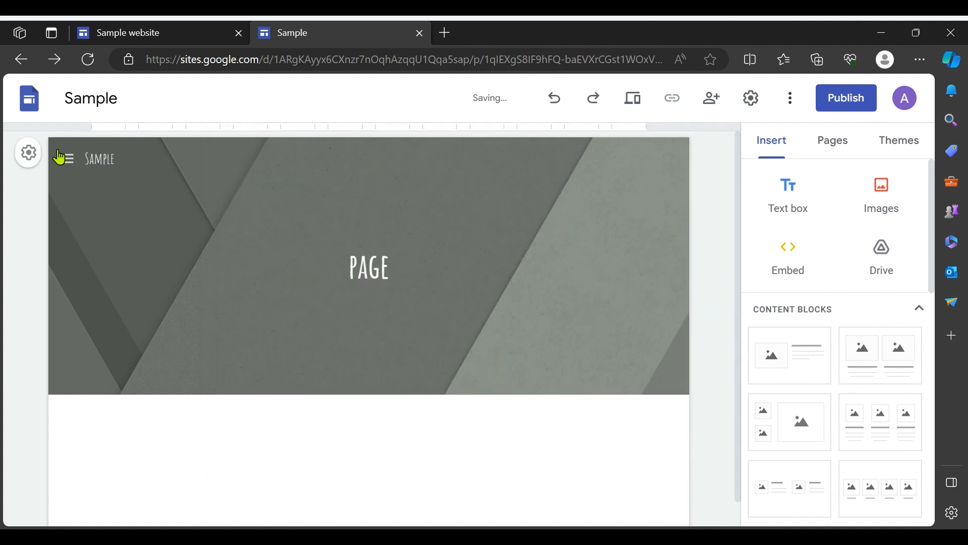
click(66, 158)
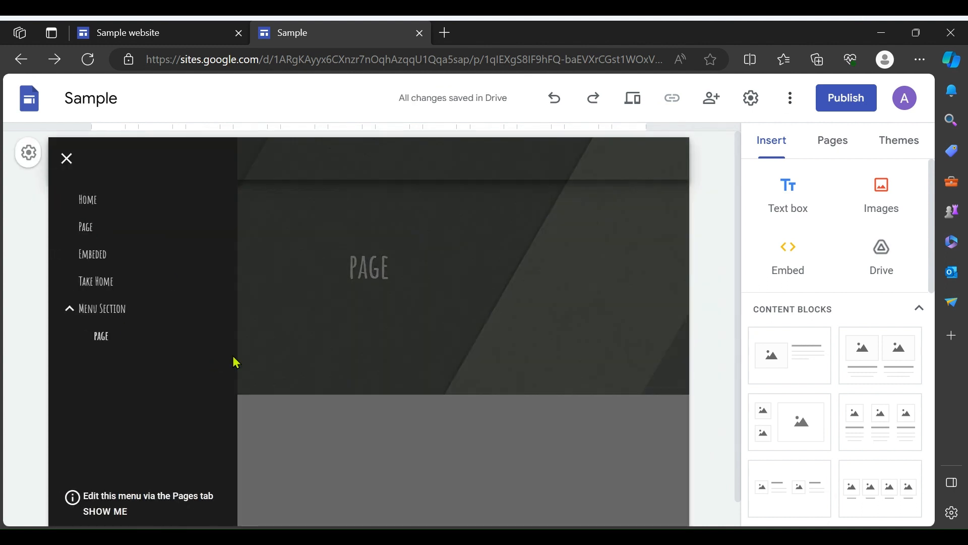
click(434, 348)
Examine the site settings for brand images, viewer tools, custom domains and analytics.
click(751, 99)
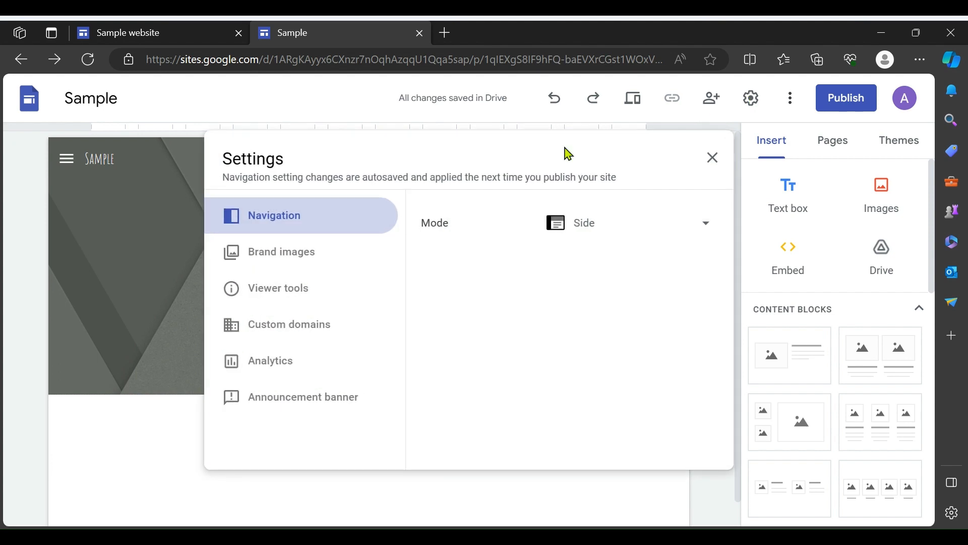
click(385, 261)
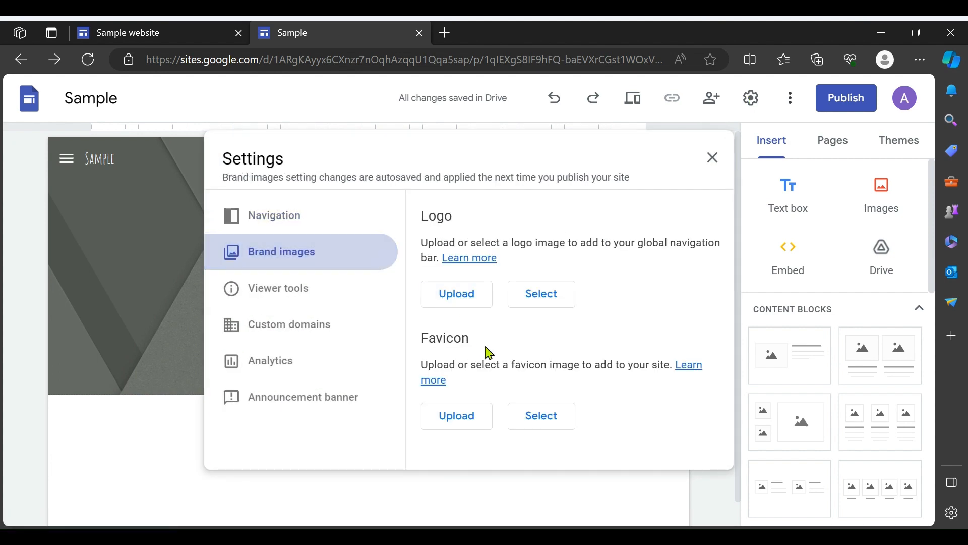
click(284, 301)
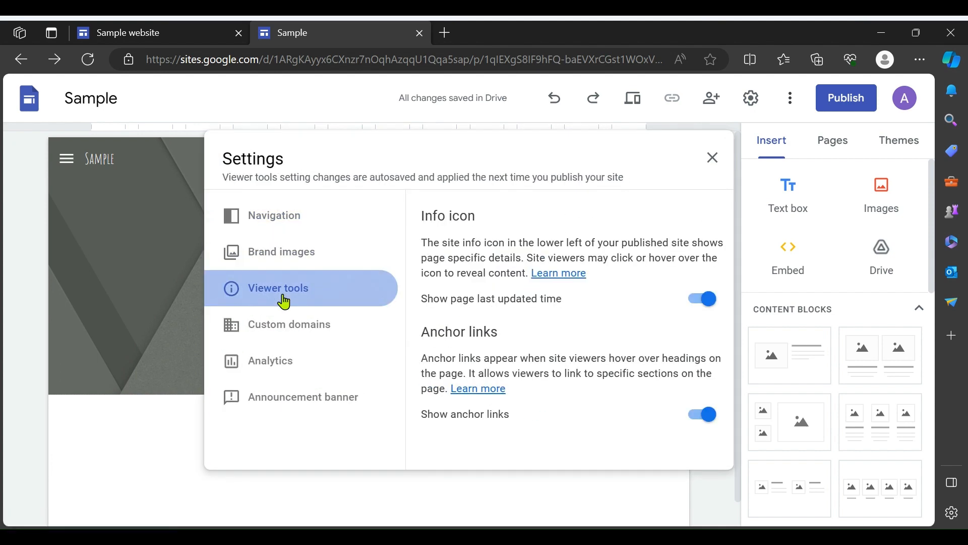
click(290, 327)
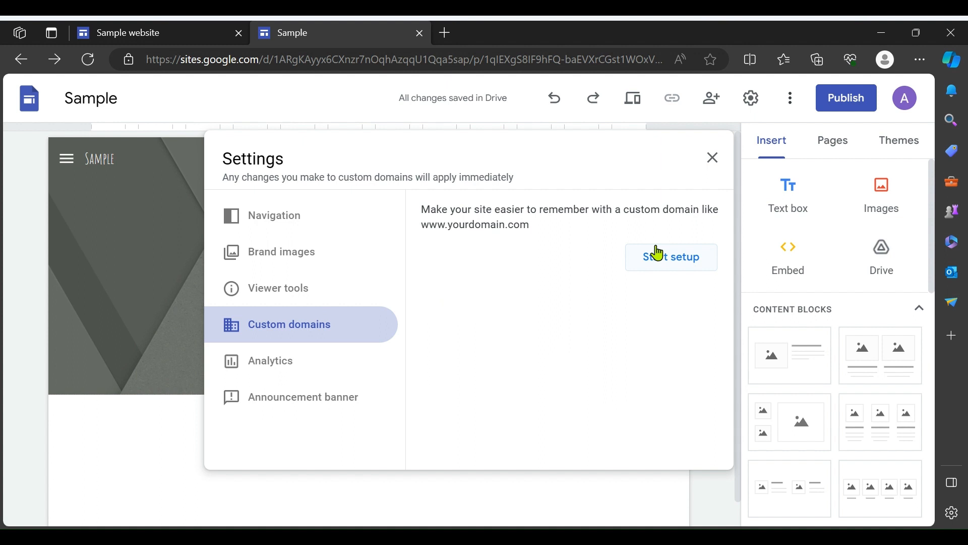
click(275, 363)
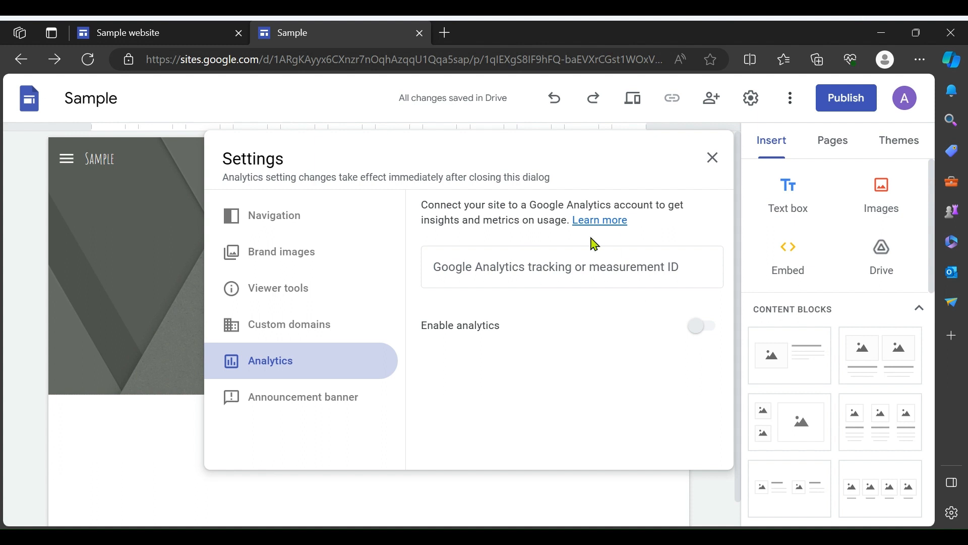
Show an announcement banner with the message "Sample" and close the site settings.
click(281, 412)
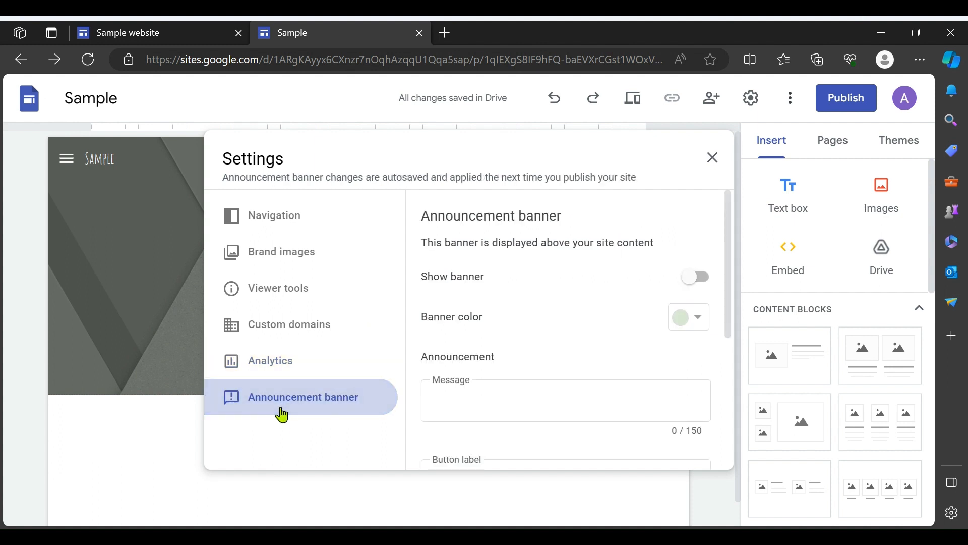
scroll(443, 336, down, 4)
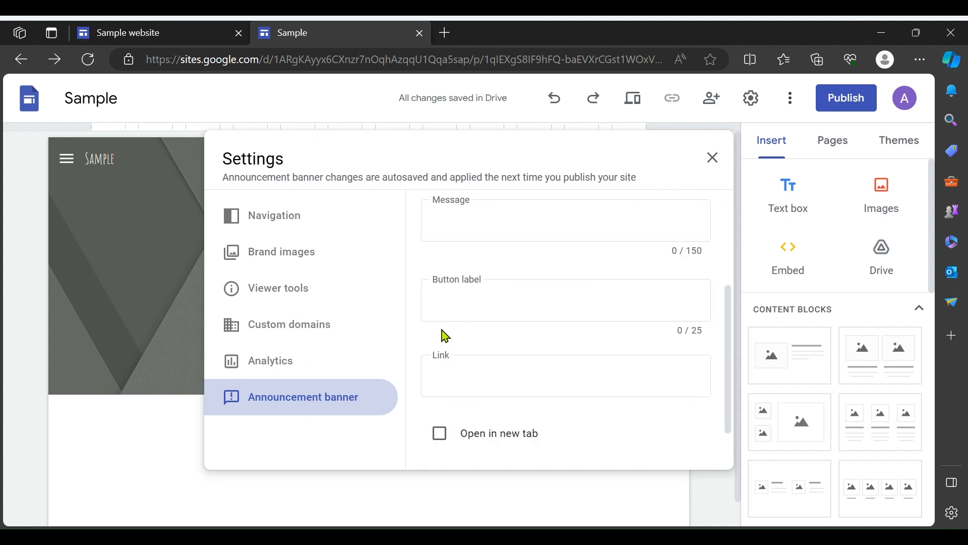
click(431, 212)
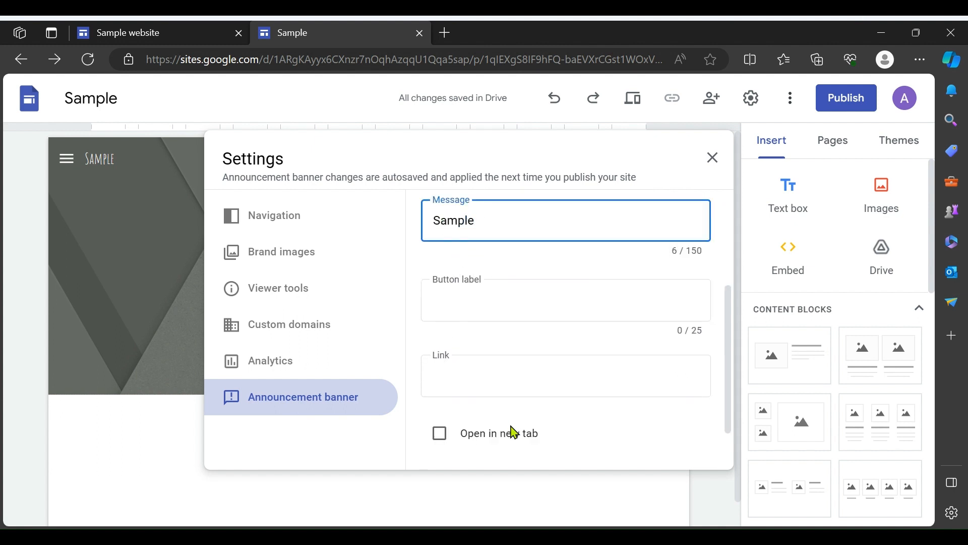
scroll(610, 417, down, 2)
scroll(605, 419, up, 5)
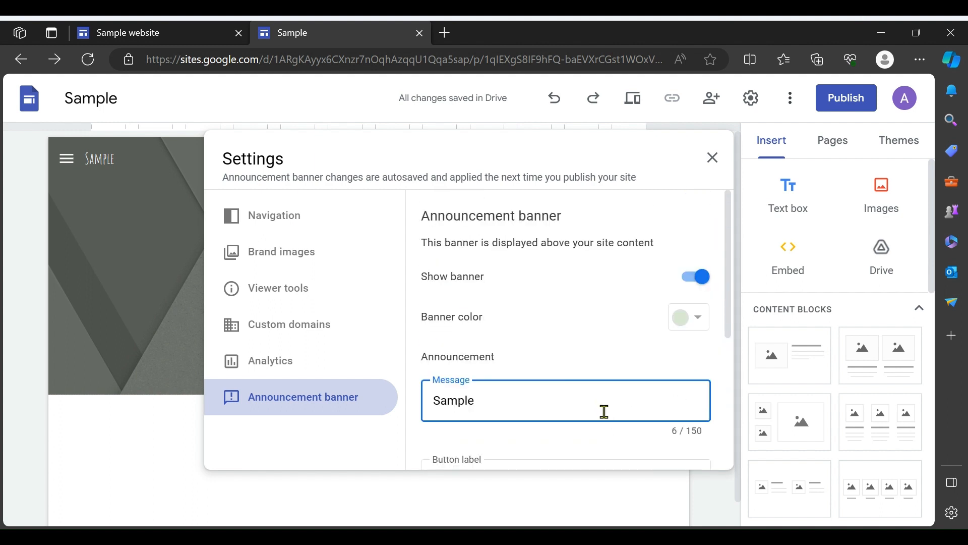
click(713, 164)
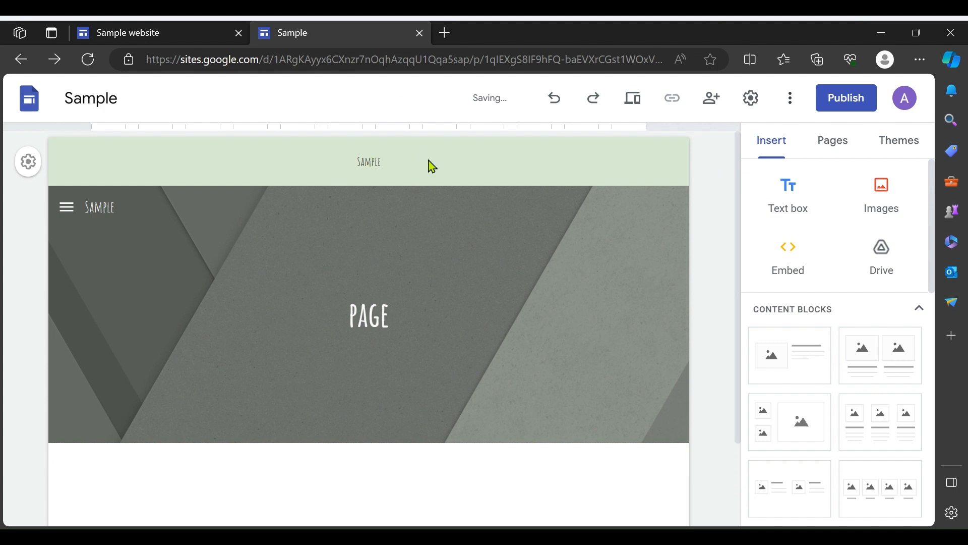
Preview the site, go to Page through the side menu, and return to the editor.
click(633, 98)
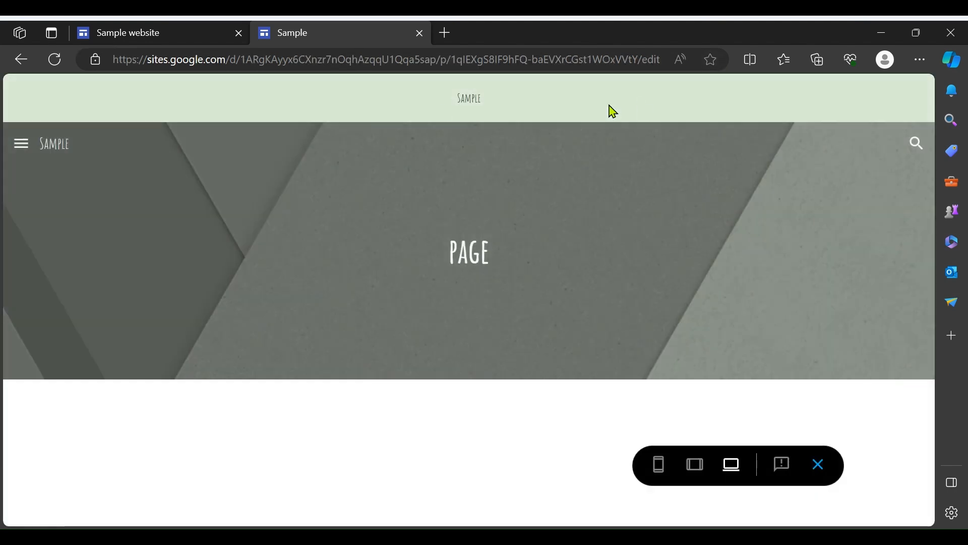
click(22, 144)
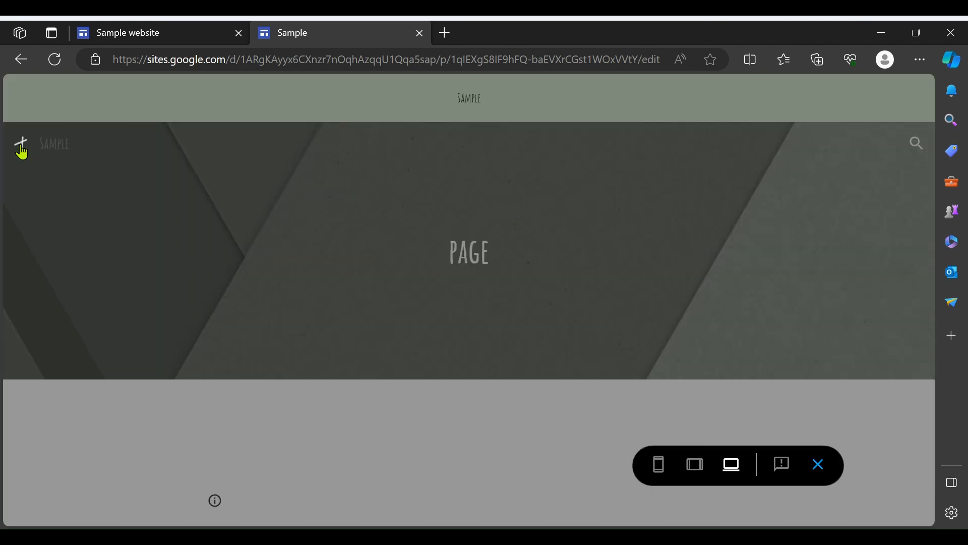
click(38, 212)
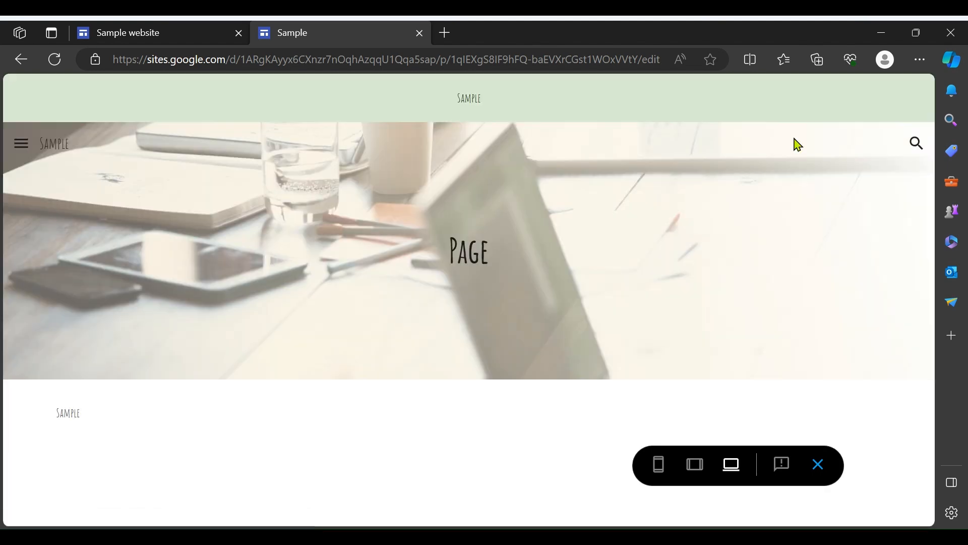
right_click(21, 62)
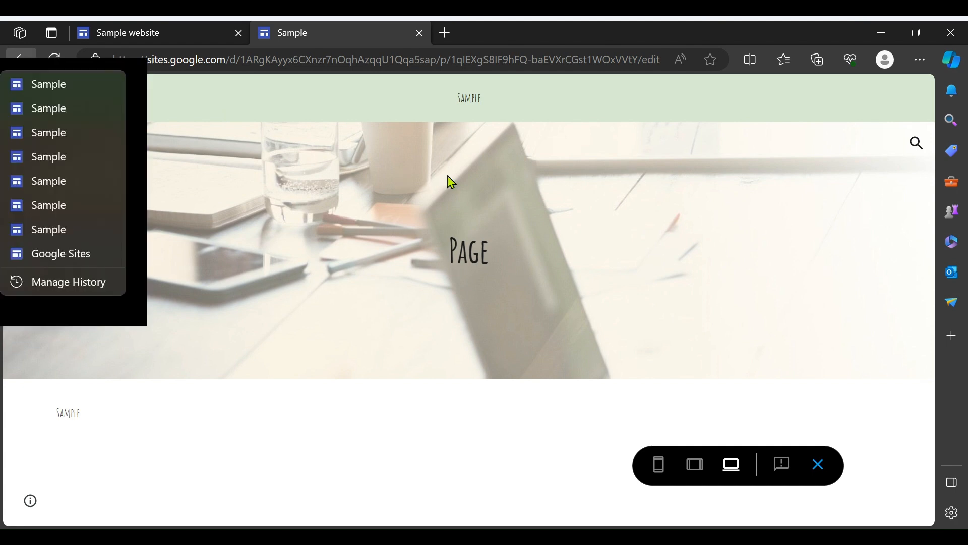
click(468, 176)
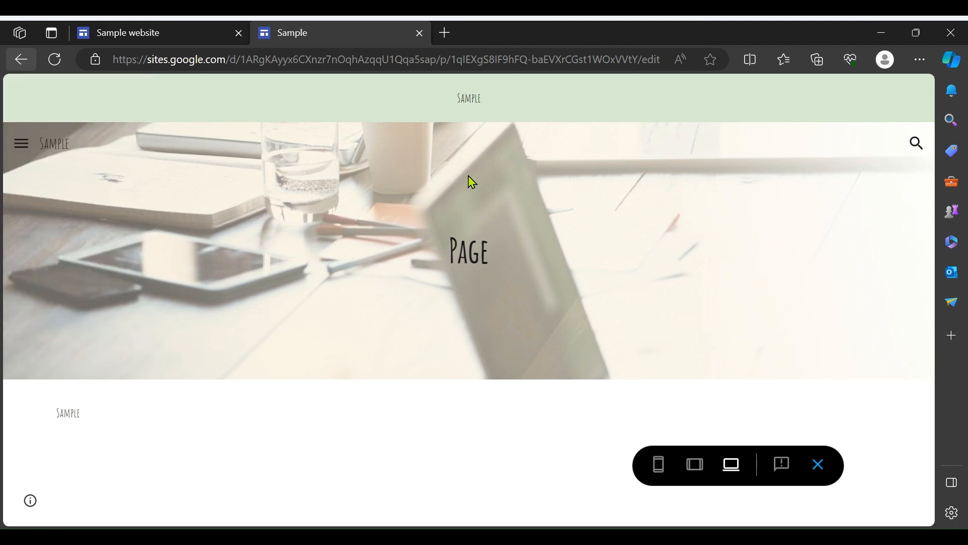
click(818, 464)
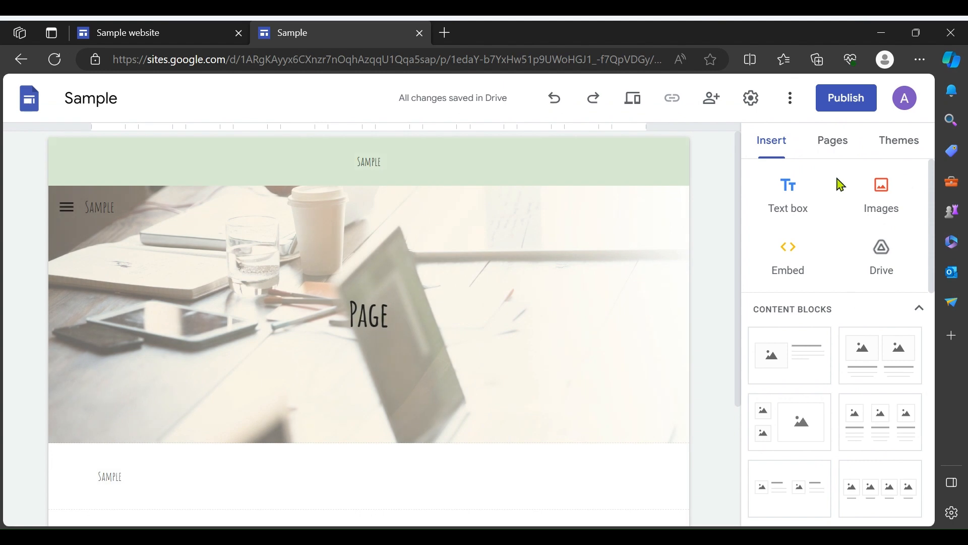
click(798, 103)
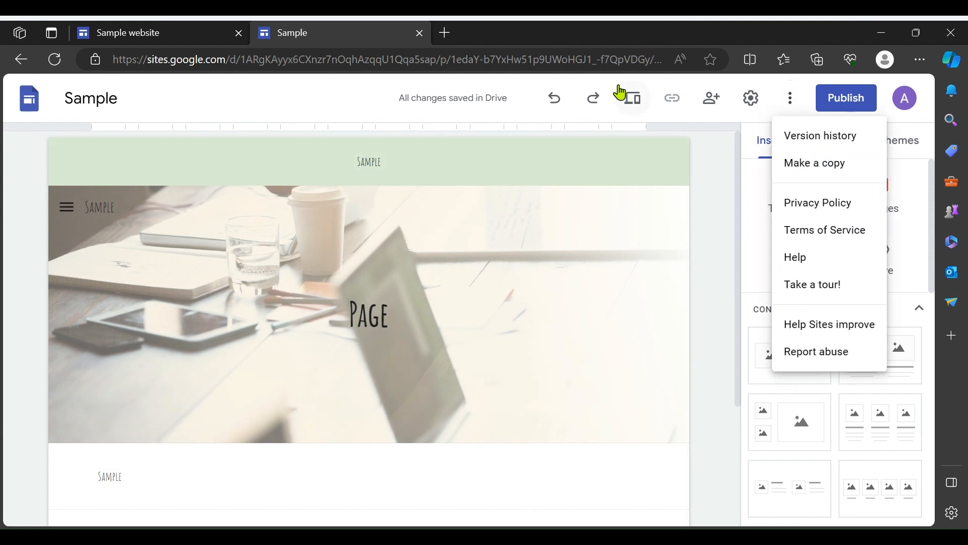
click(603, 86)
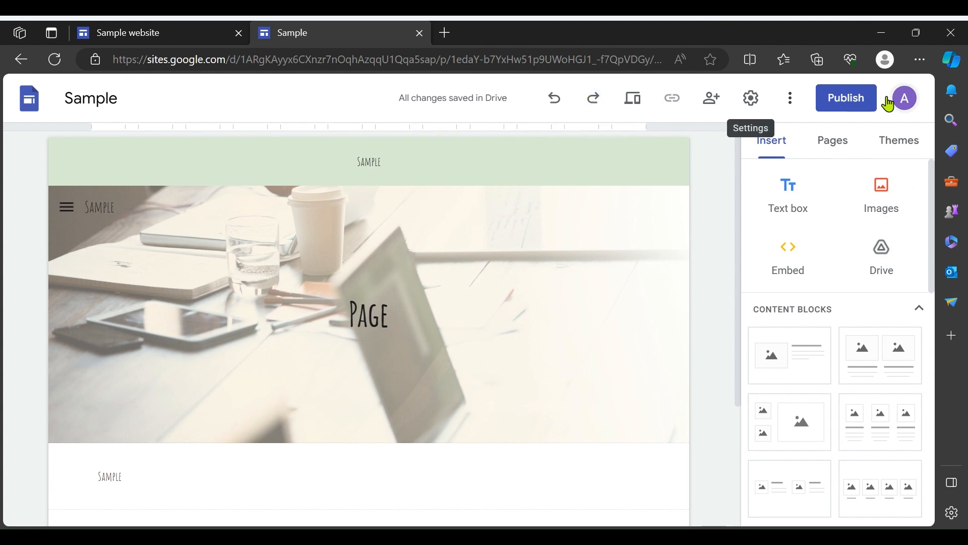
Start publishing the site to the web with the web address "samplesitebyme--".
click(853, 97)
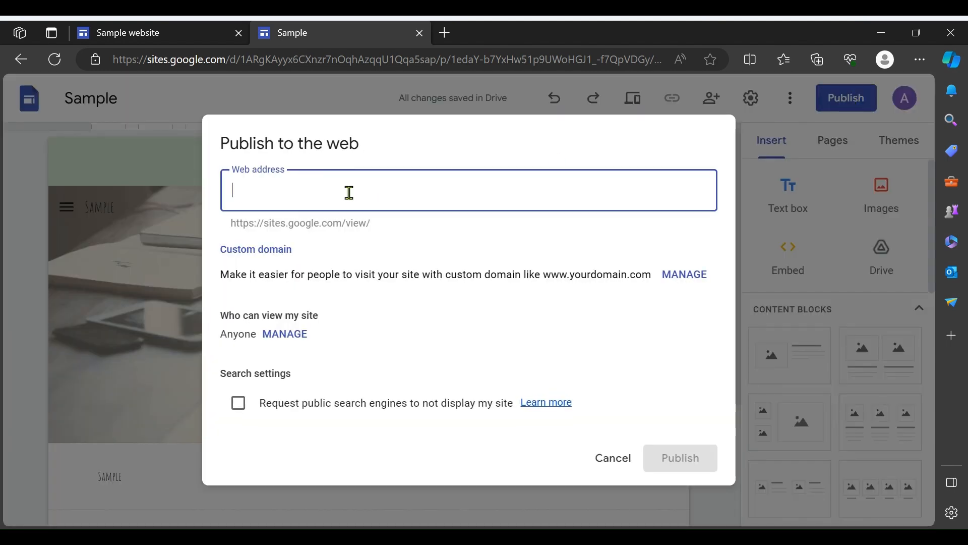
text(sample)
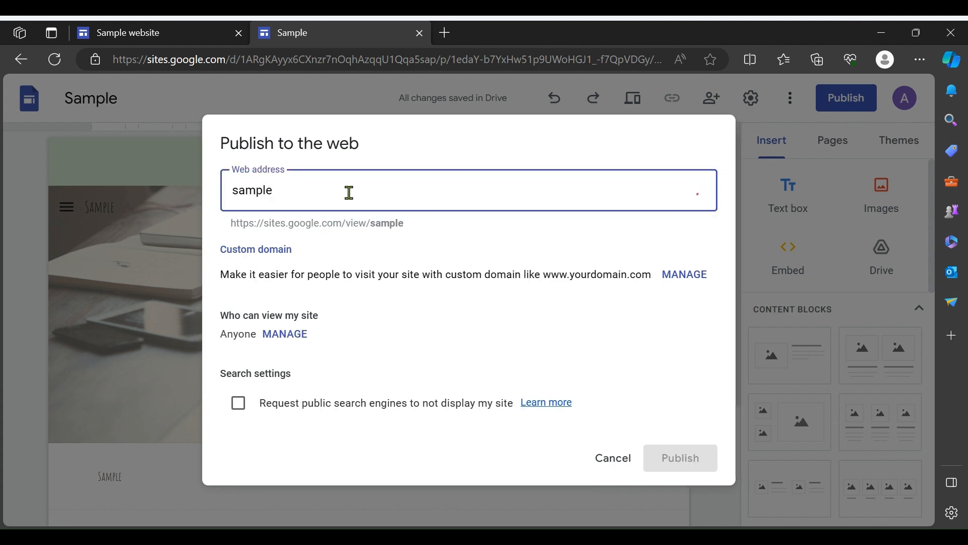
text(site)
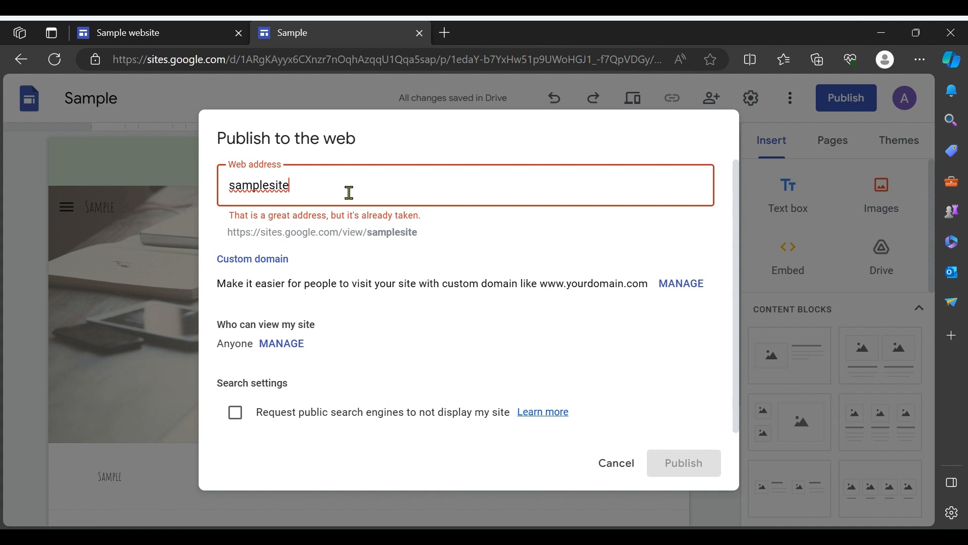
text(by)
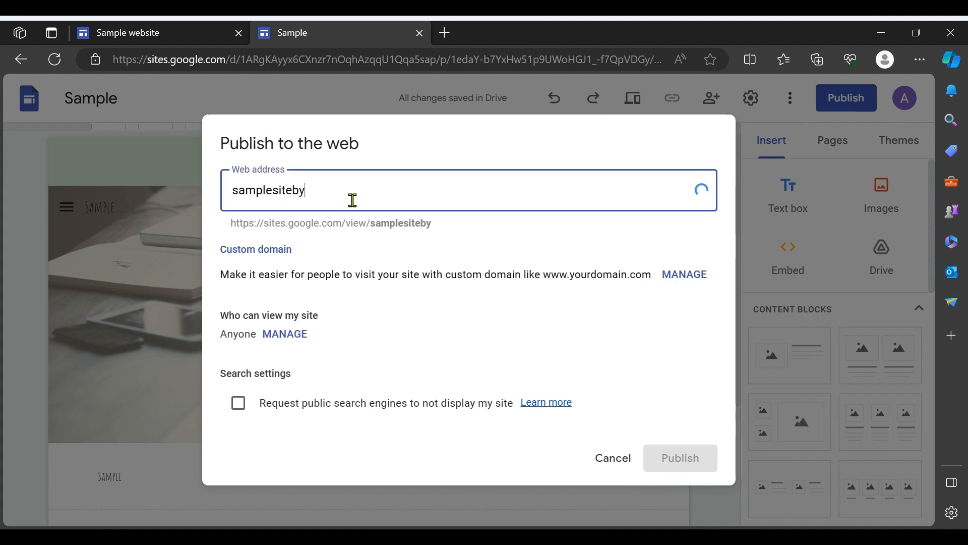
text(me)
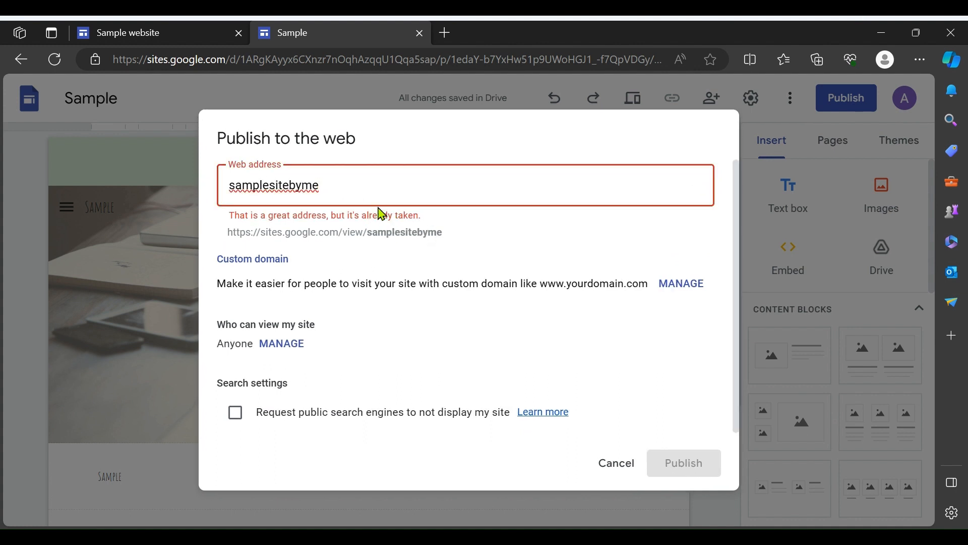
text(--)
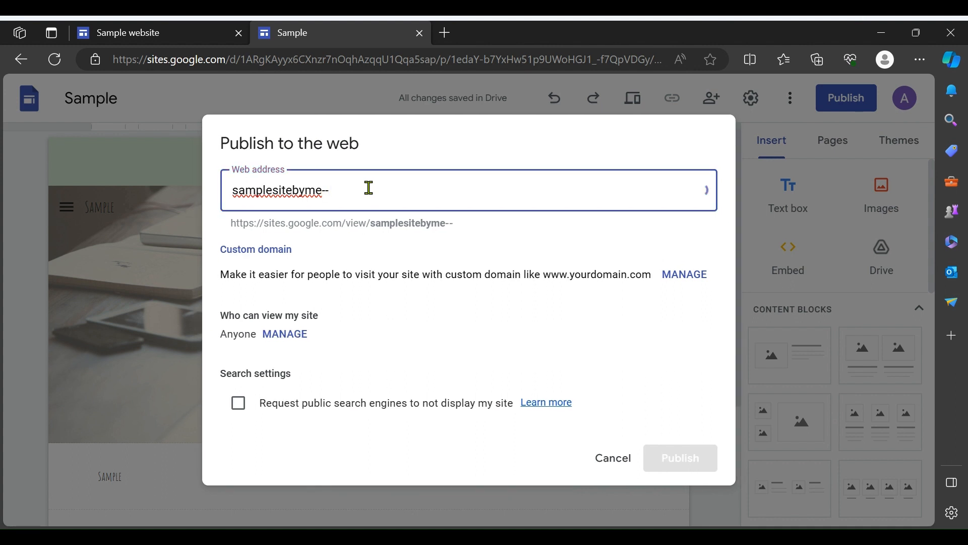
click(436, 263)
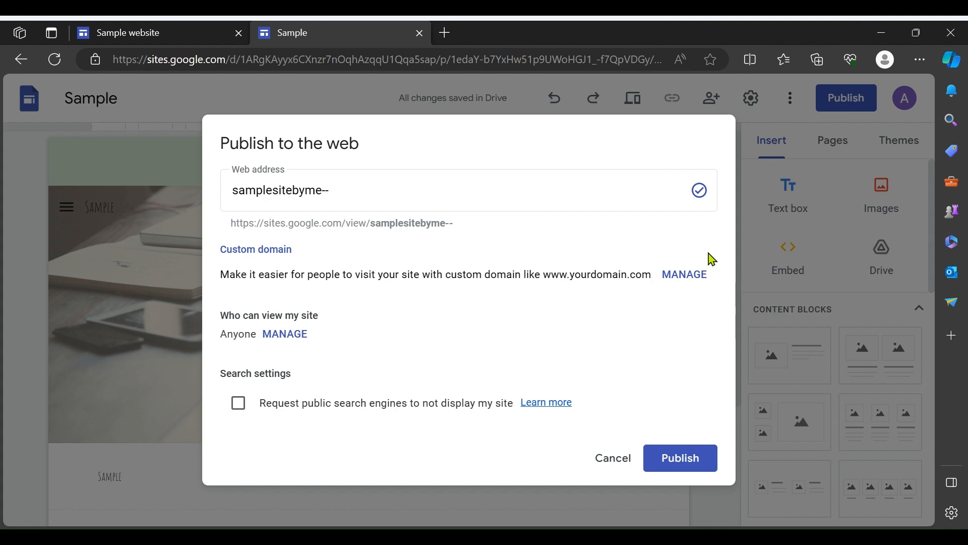
Review who can view the published site, keeping its access Public, and return to the publishing settings.
click(277, 337)
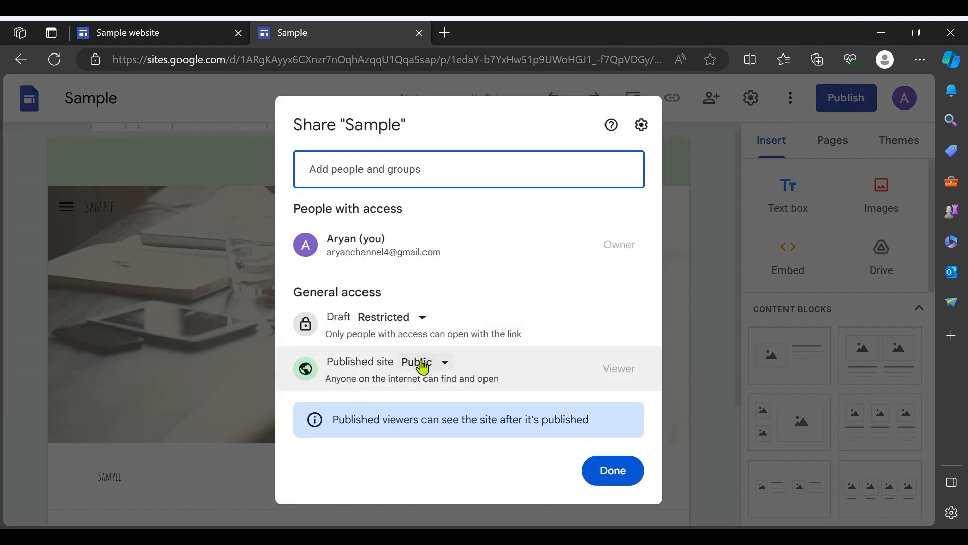
click(416, 363)
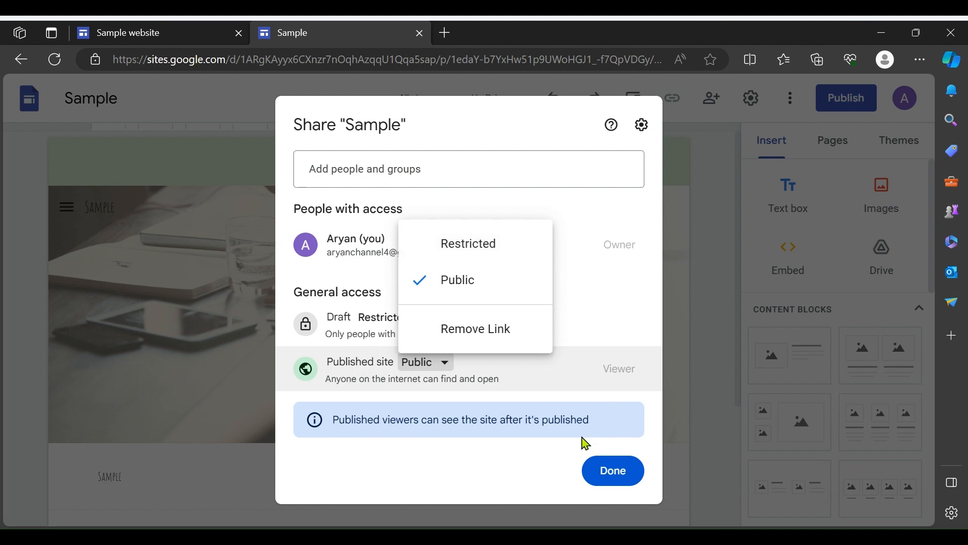
click(540, 453)
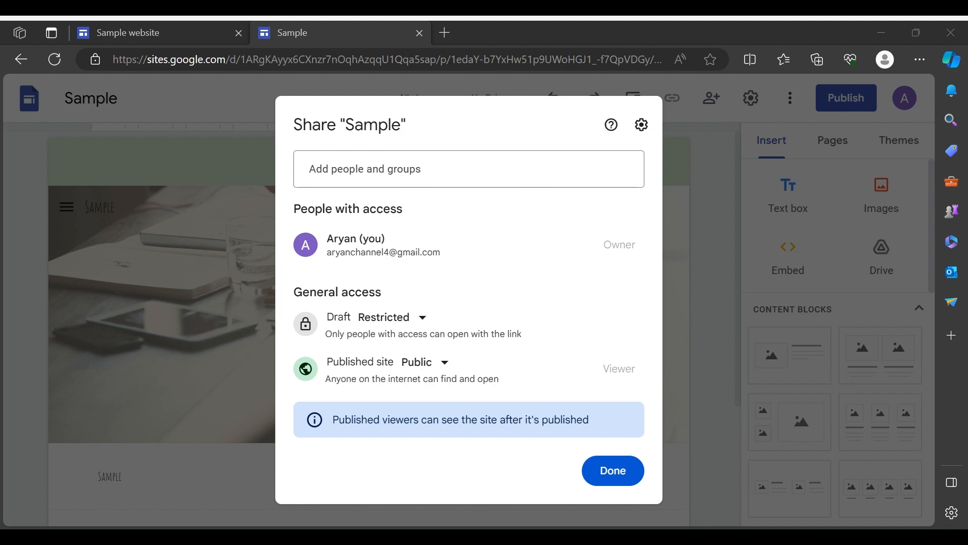
click(613, 470)
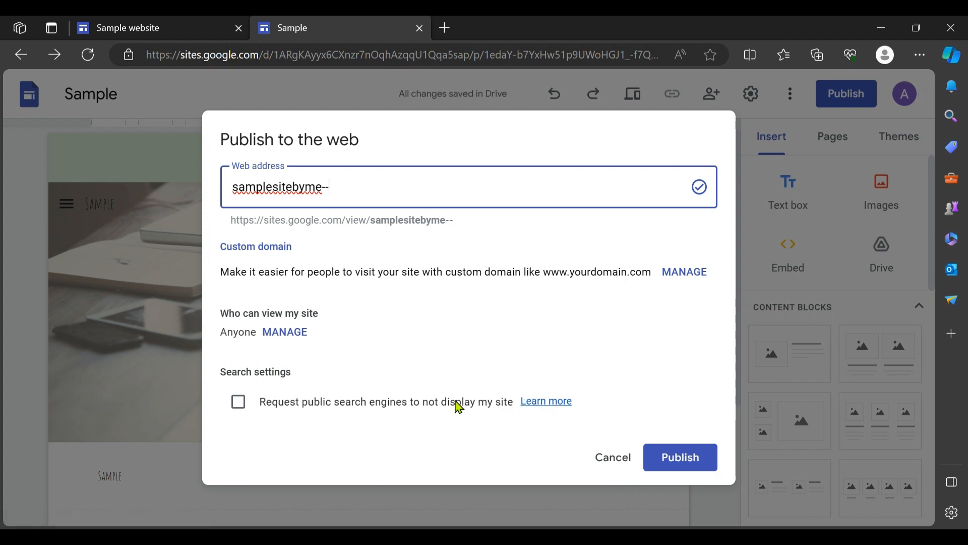
Publish the site to the web, and try to review its changes for publishing.
click(676, 458)
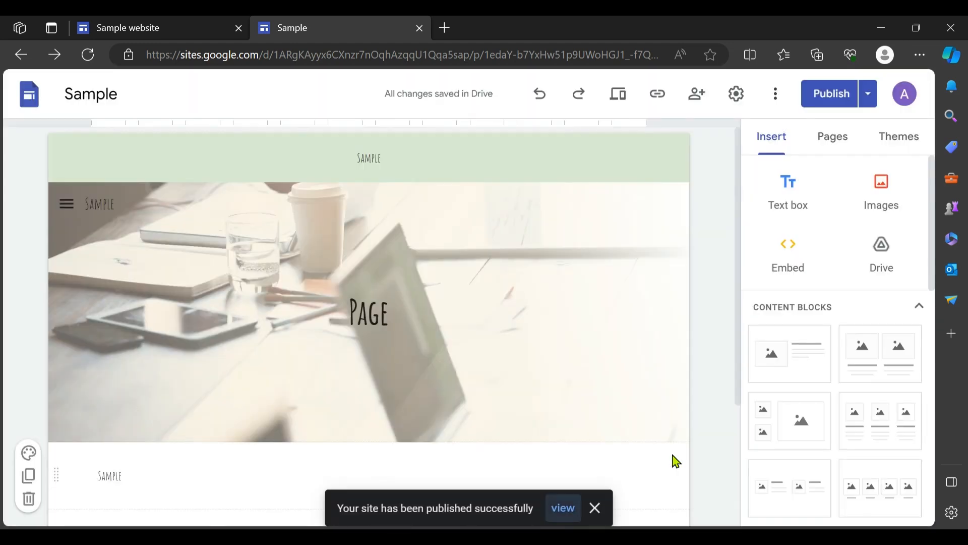
click(872, 95)
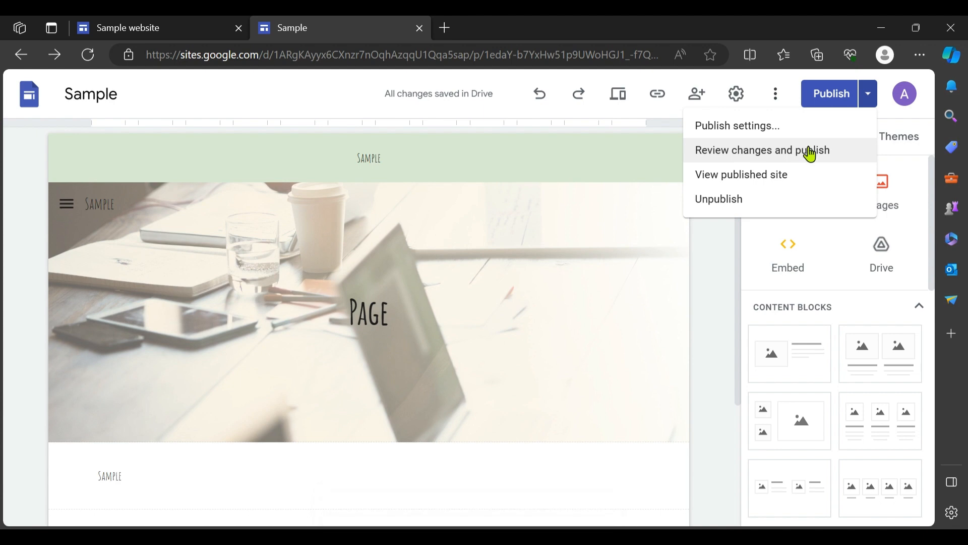
click(804, 155)
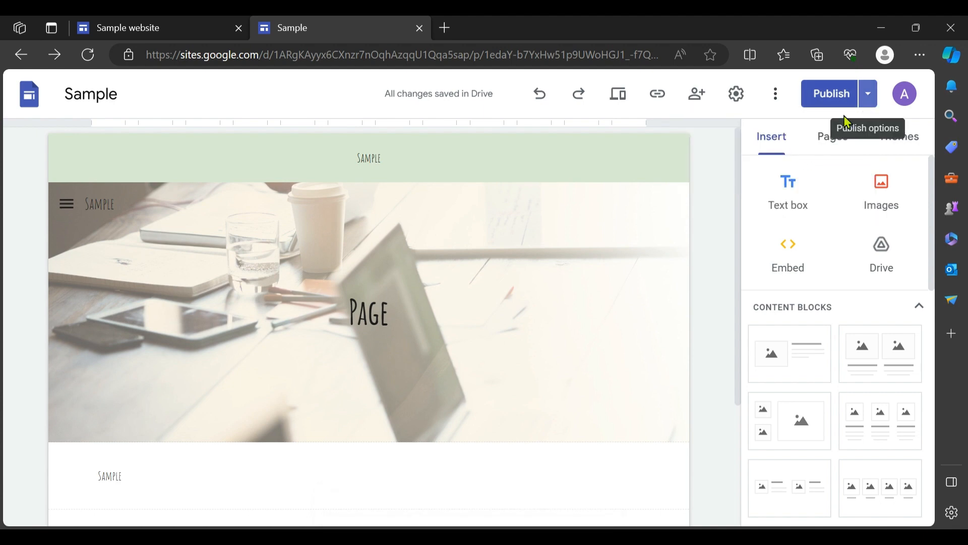
Change the text below the Page header to "Sample 1", compare the draft with the published version, and return to the editor.
click(186, 479)
text(1)
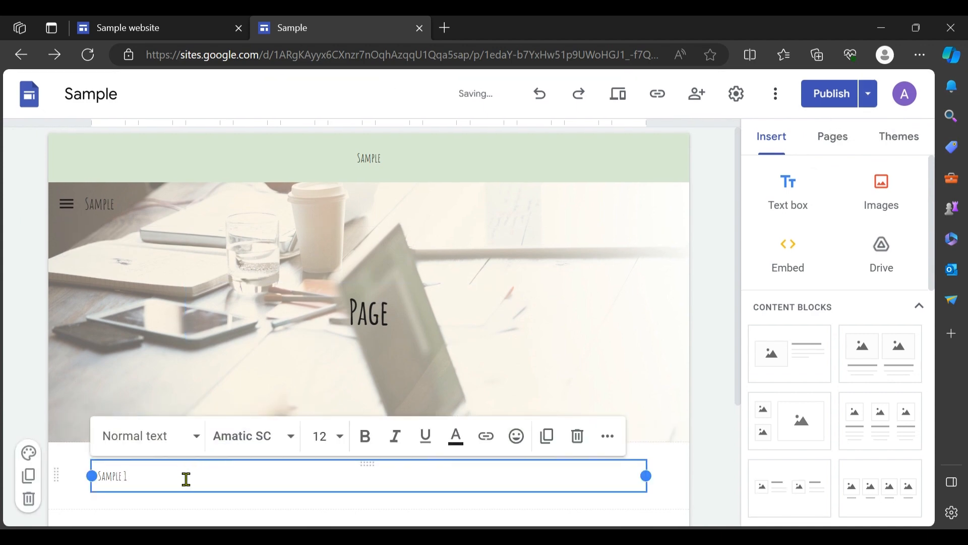
click(868, 94)
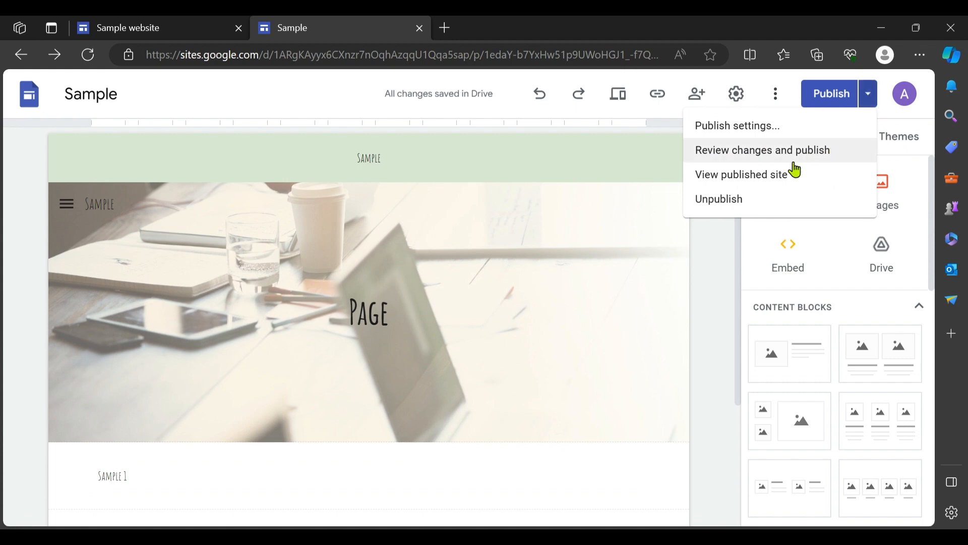
click(774, 158)
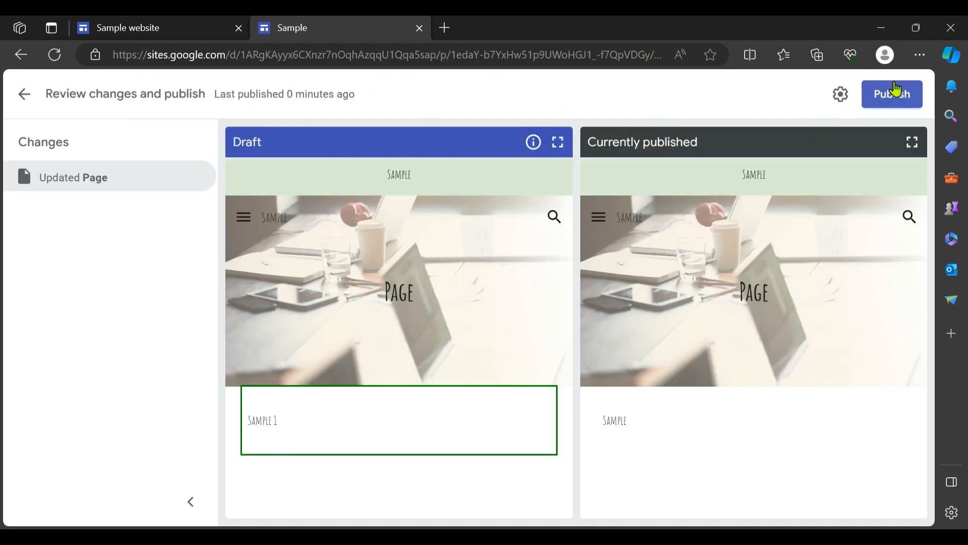
click(26, 97)
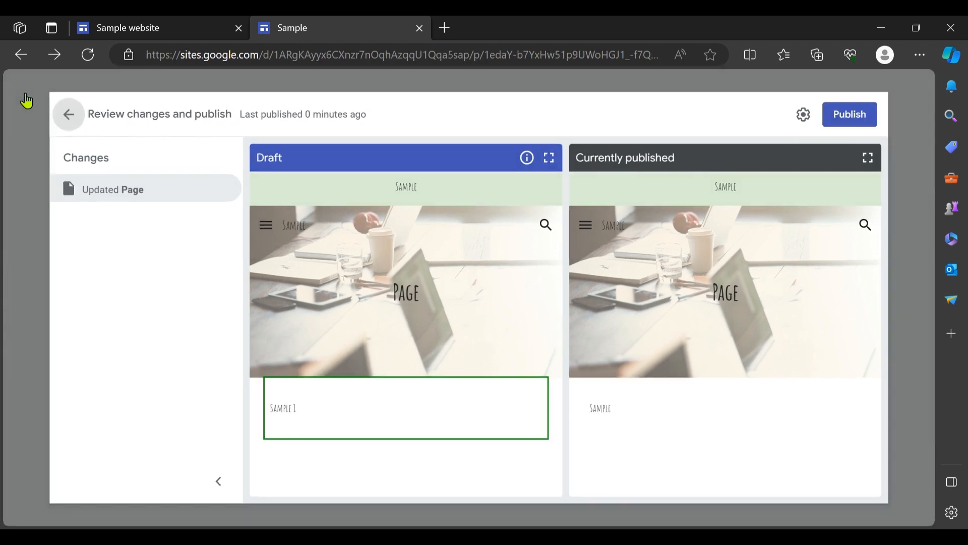
Open the publishing options for the site.
click(867, 96)
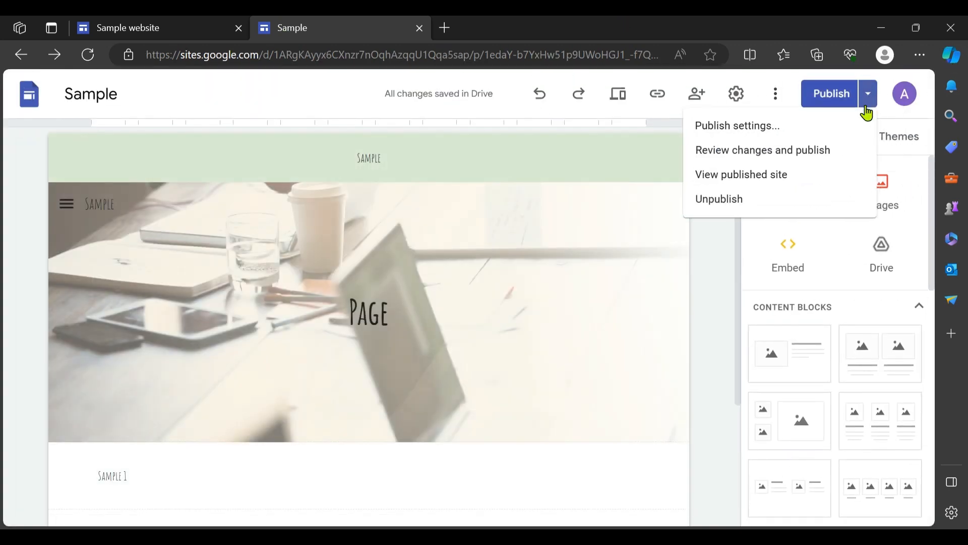